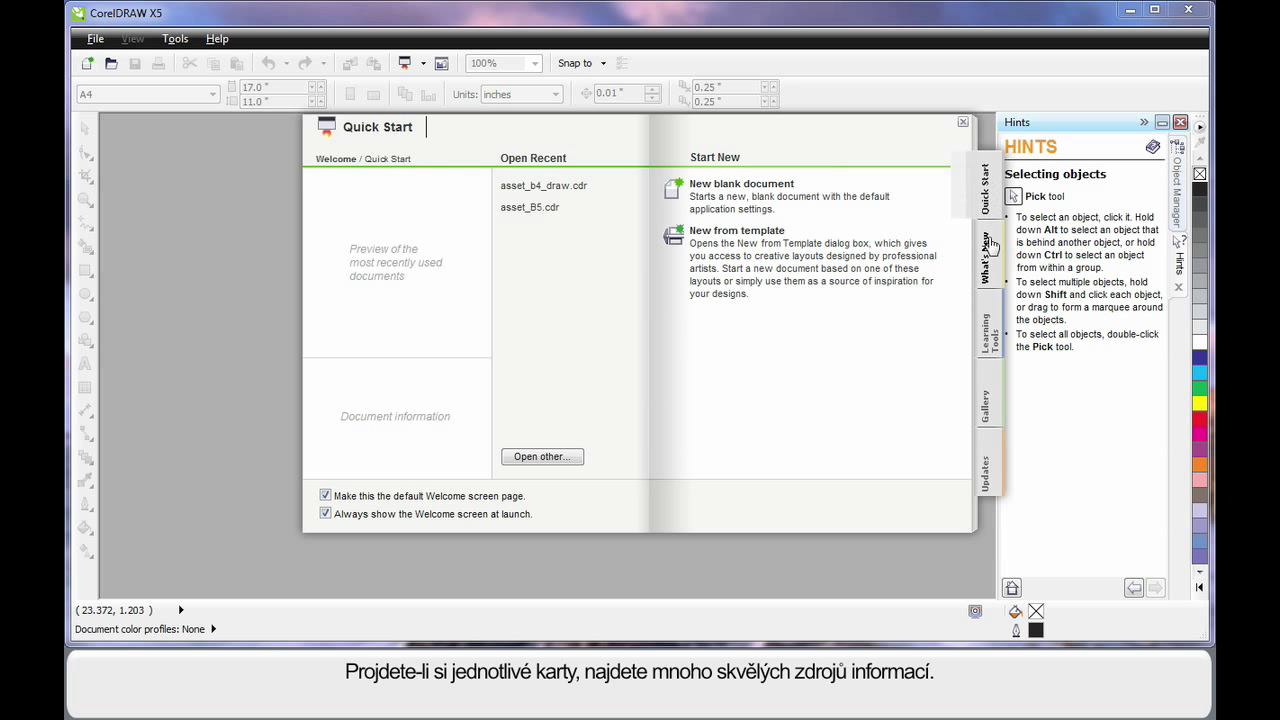
Browse the Learning Tools and Gallery welcome tabs, then return to the Quick Start page
click(990, 336)
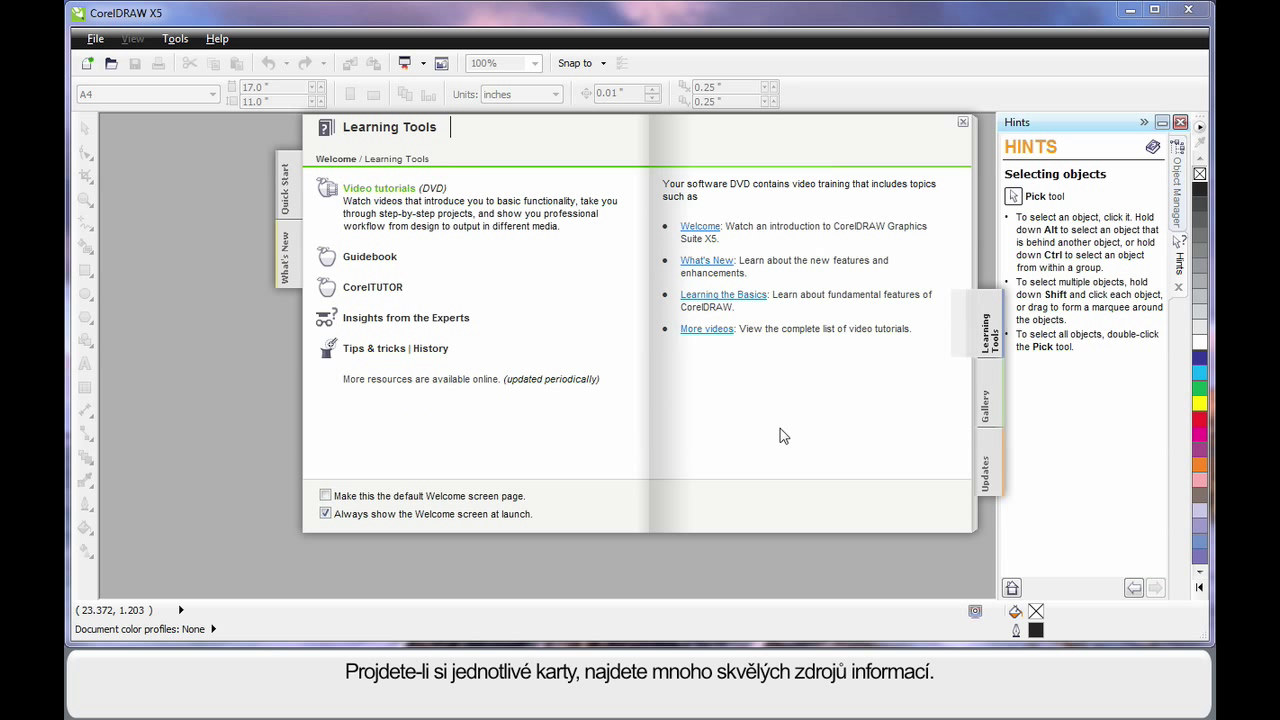
click(983, 415)
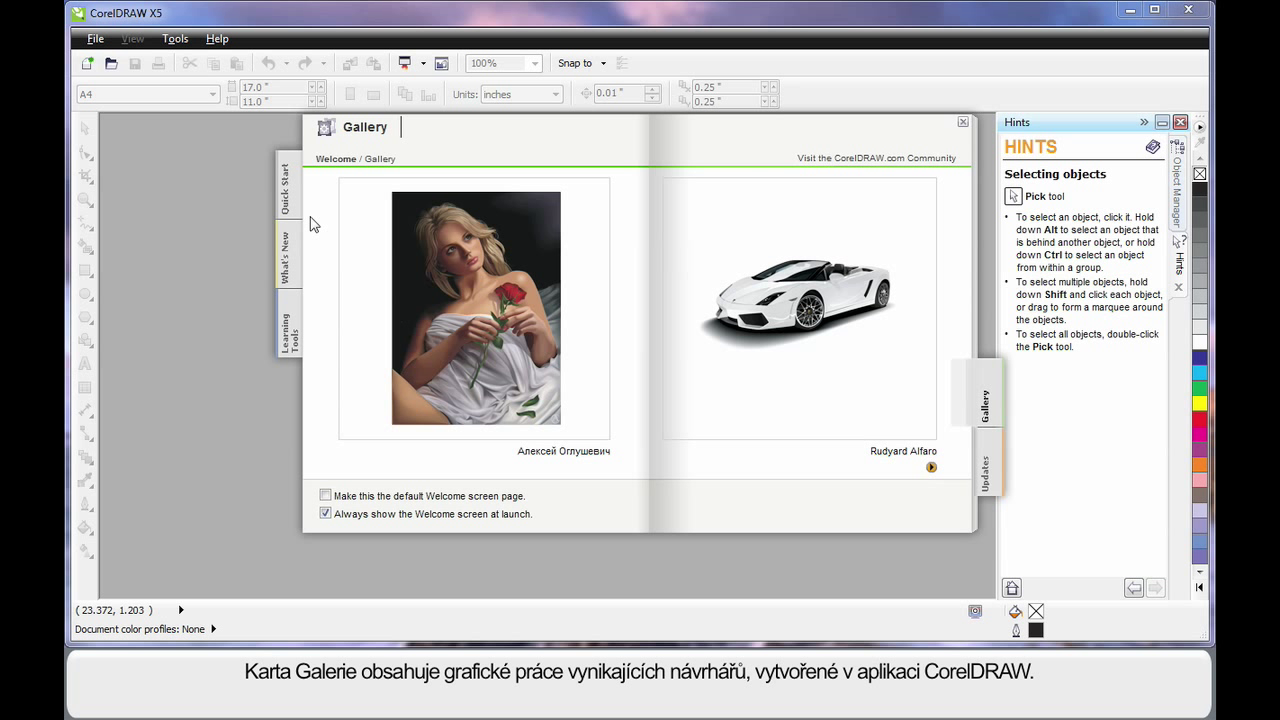
click(284, 192)
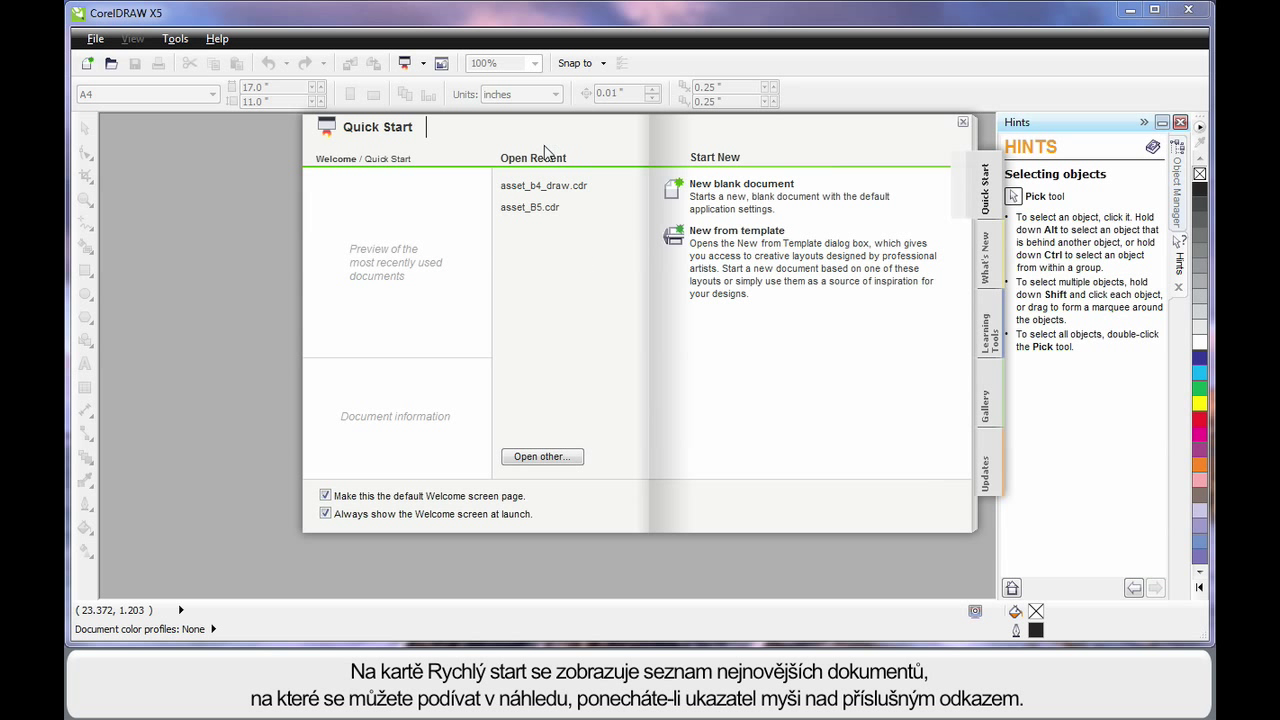
mouse_move(548, 190)
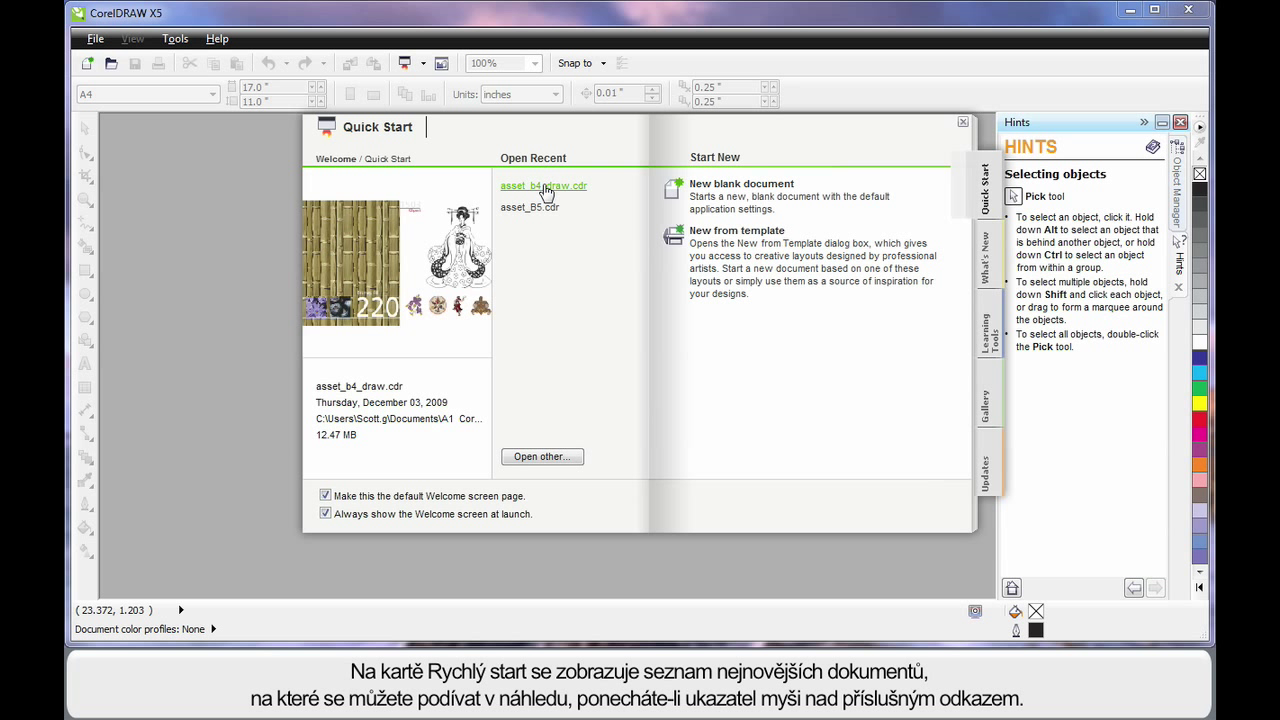
mouse_move(540, 213)
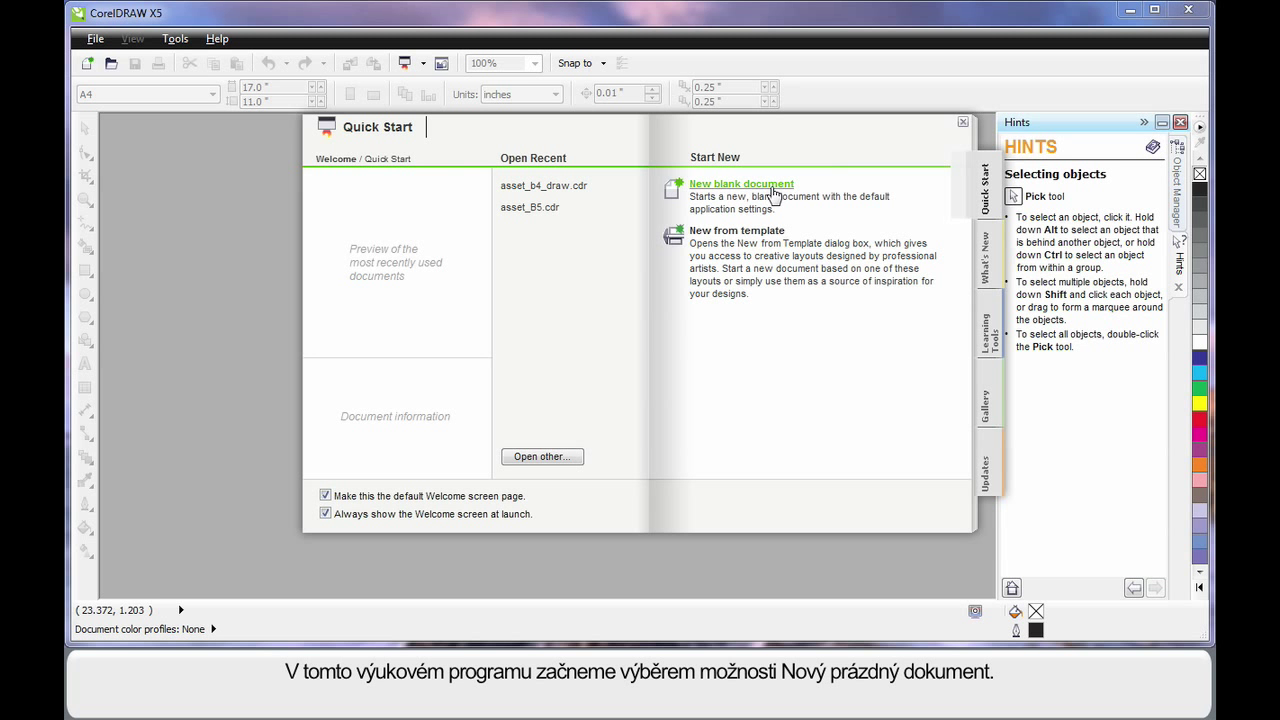
click(773, 193)
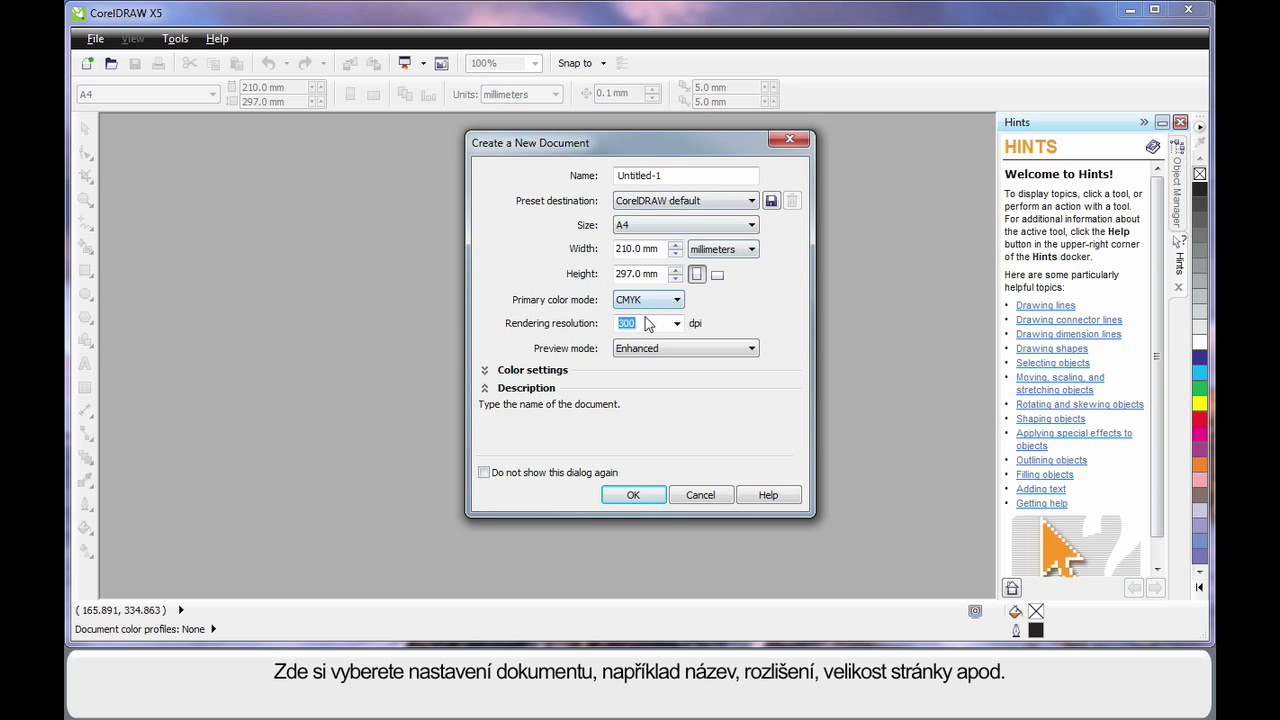
click(750, 201)
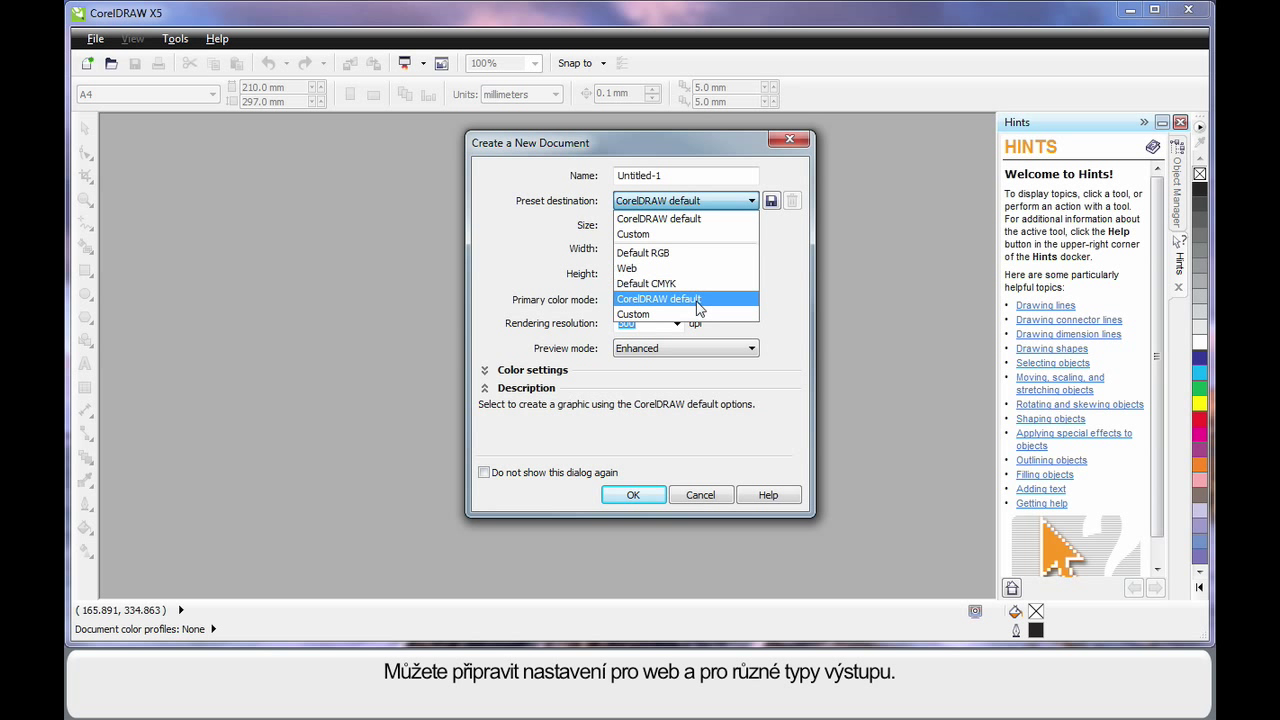
click(791, 277)
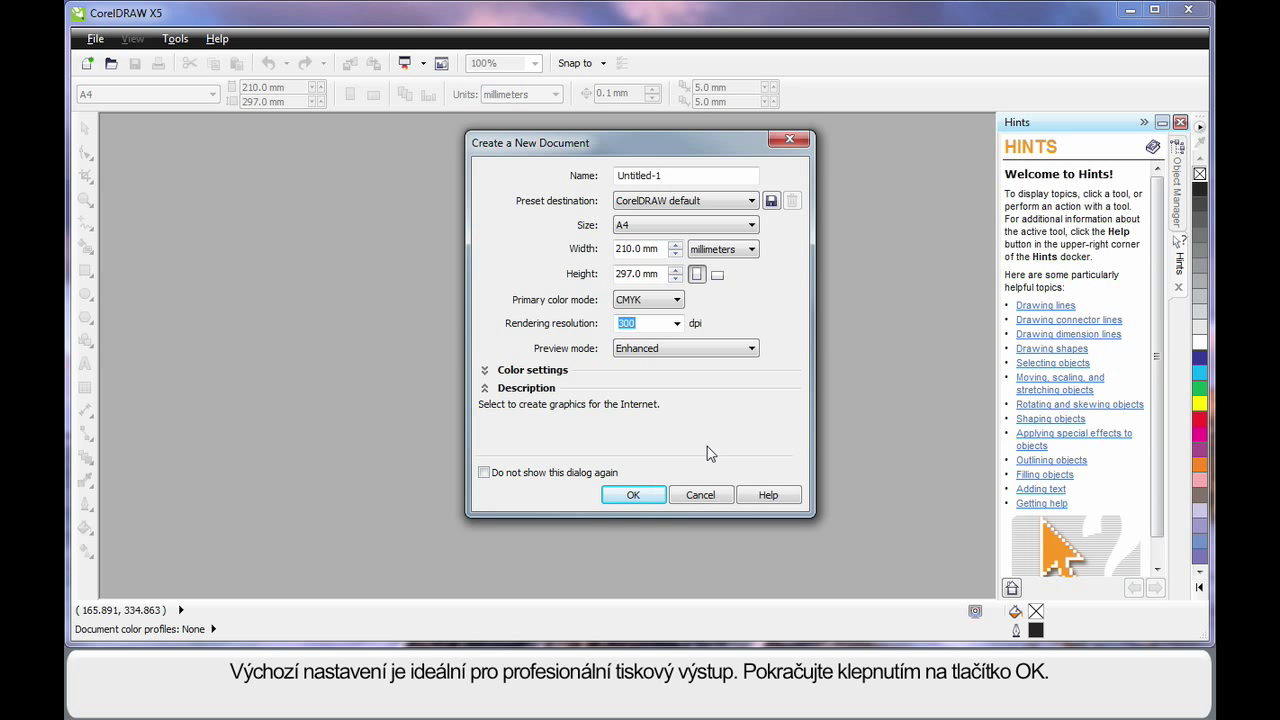
Create the A4 document and select the bitmap photo in the sample row
click(633, 495)
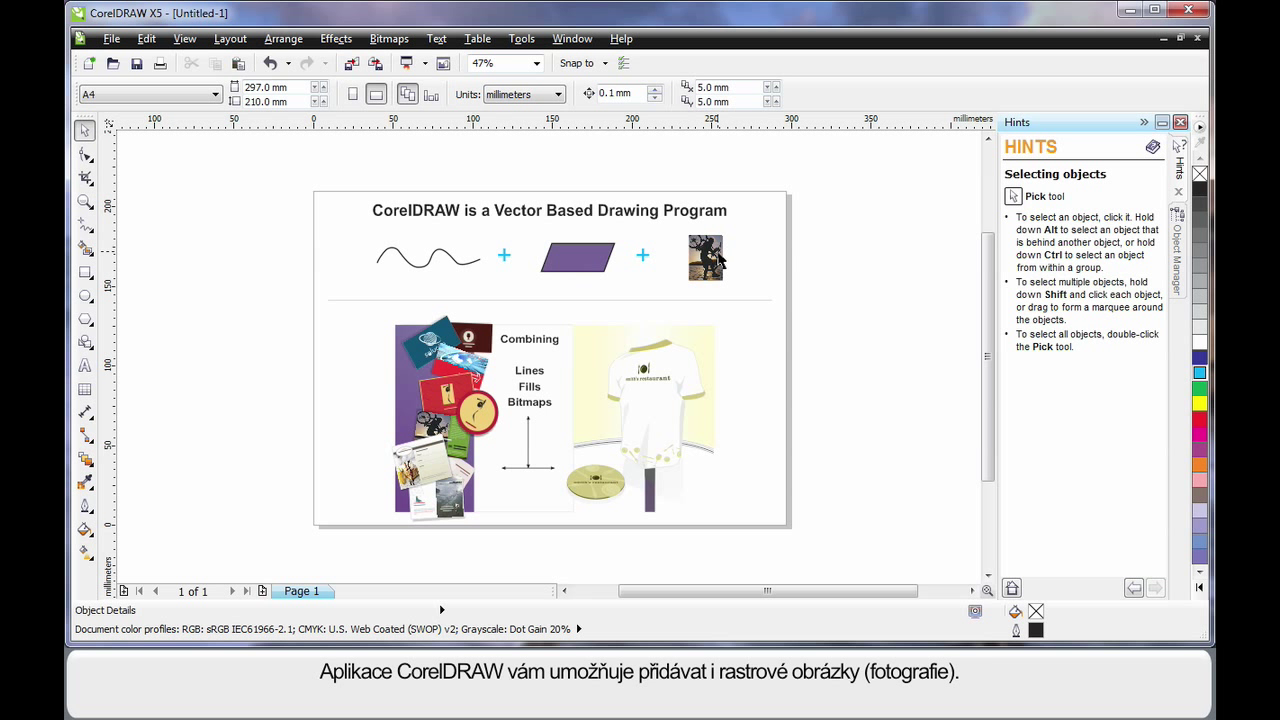
click(716, 258)
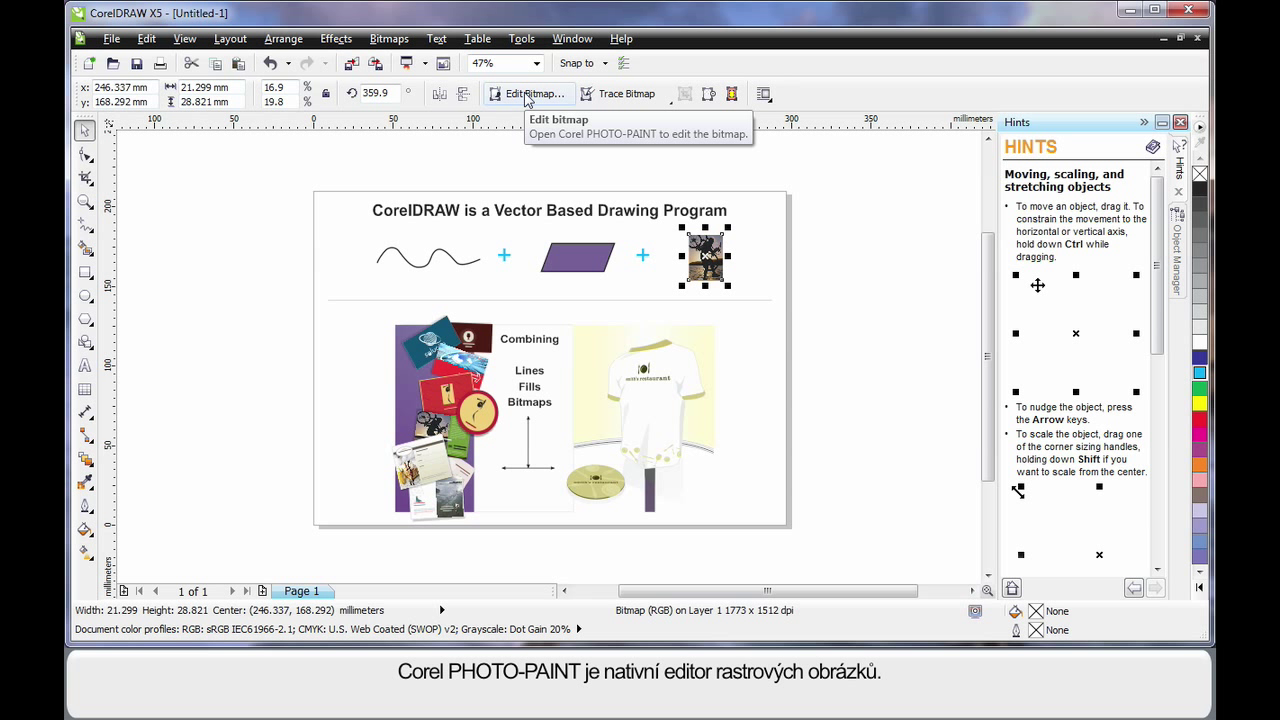
Deselect the bitmap and bring up the crop and curve tool flyouts
click(801, 419)
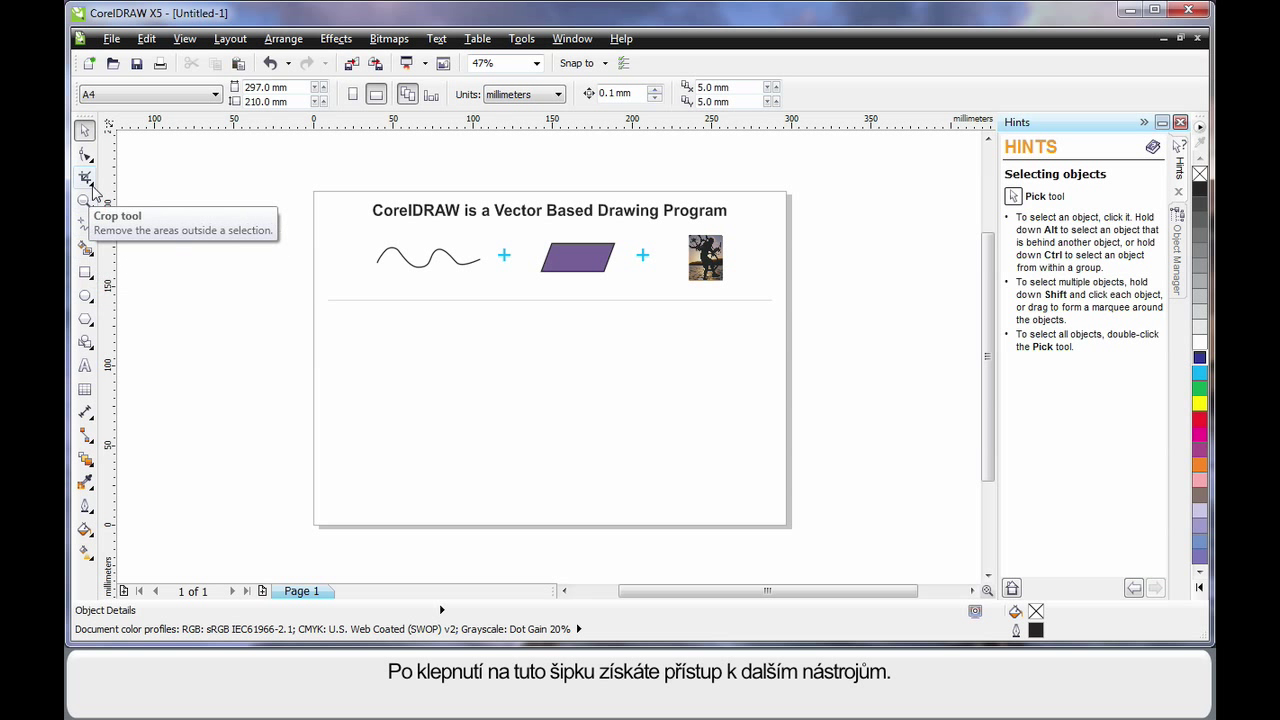
click(92, 186)
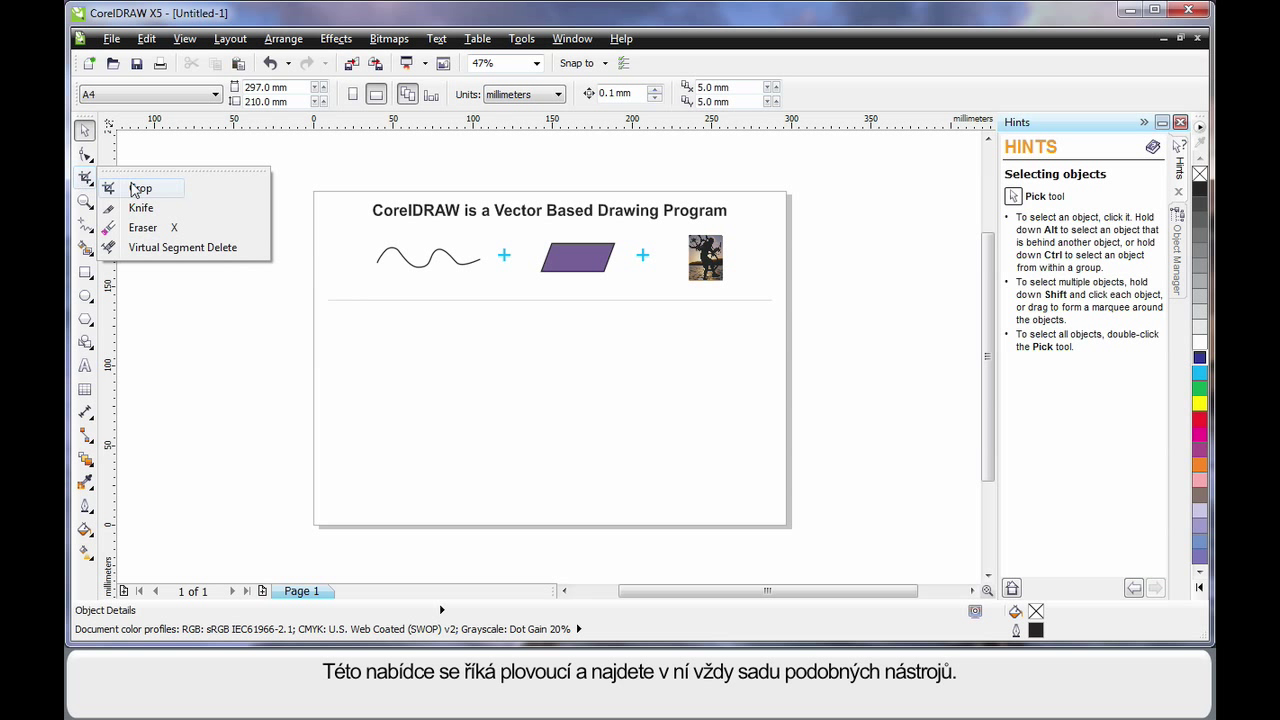
click(89, 228)
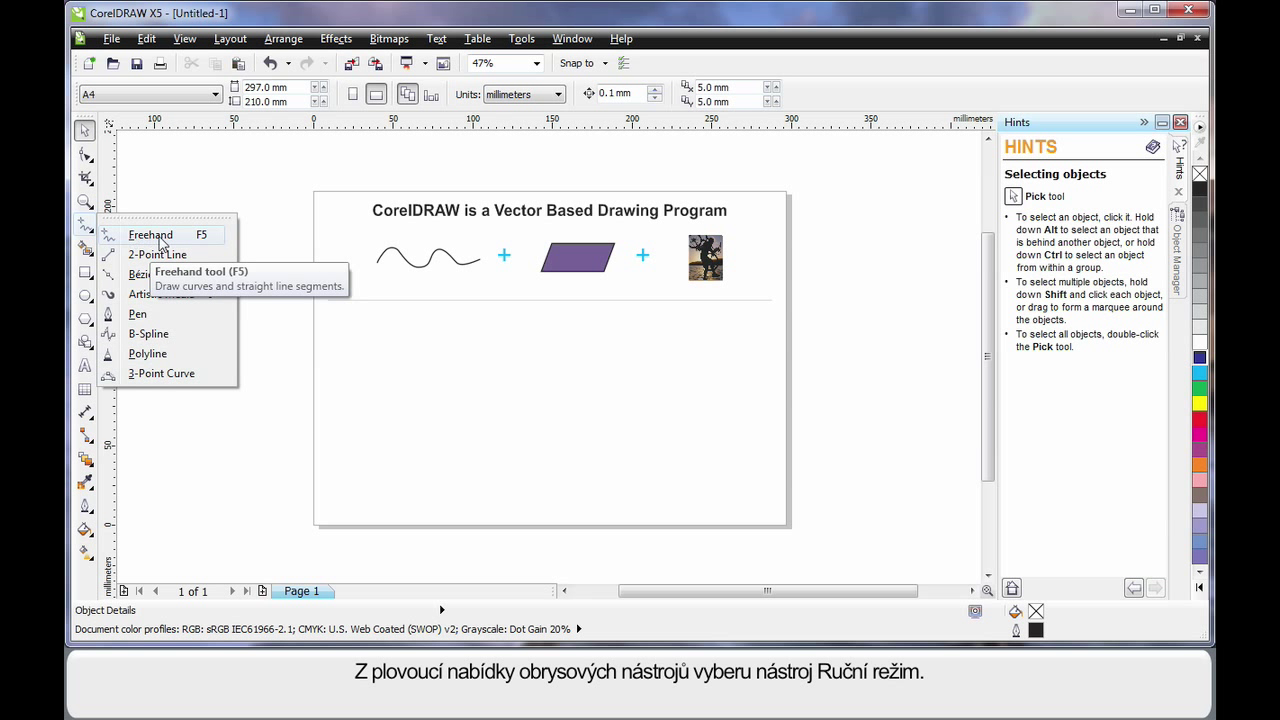
With the Freehand tool, draw a straight sloping line and a wavy curve beneath it
click(155, 238)
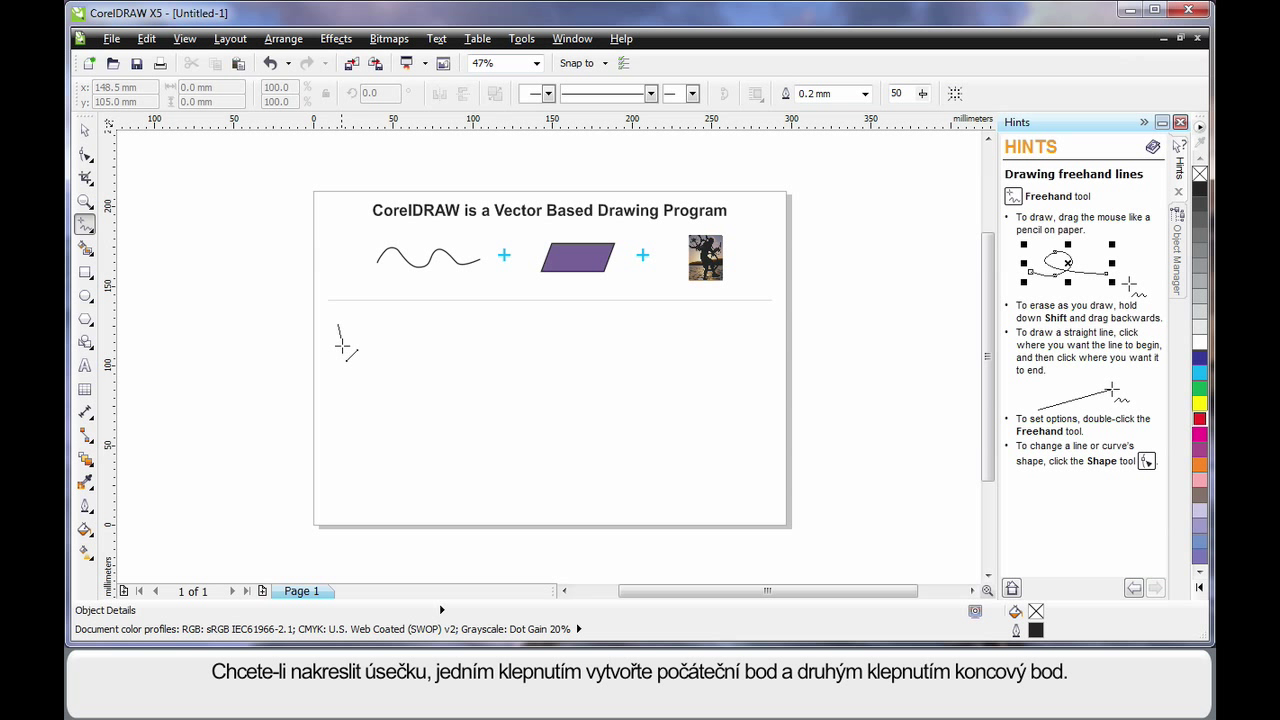
click(338, 324)
click(758, 367)
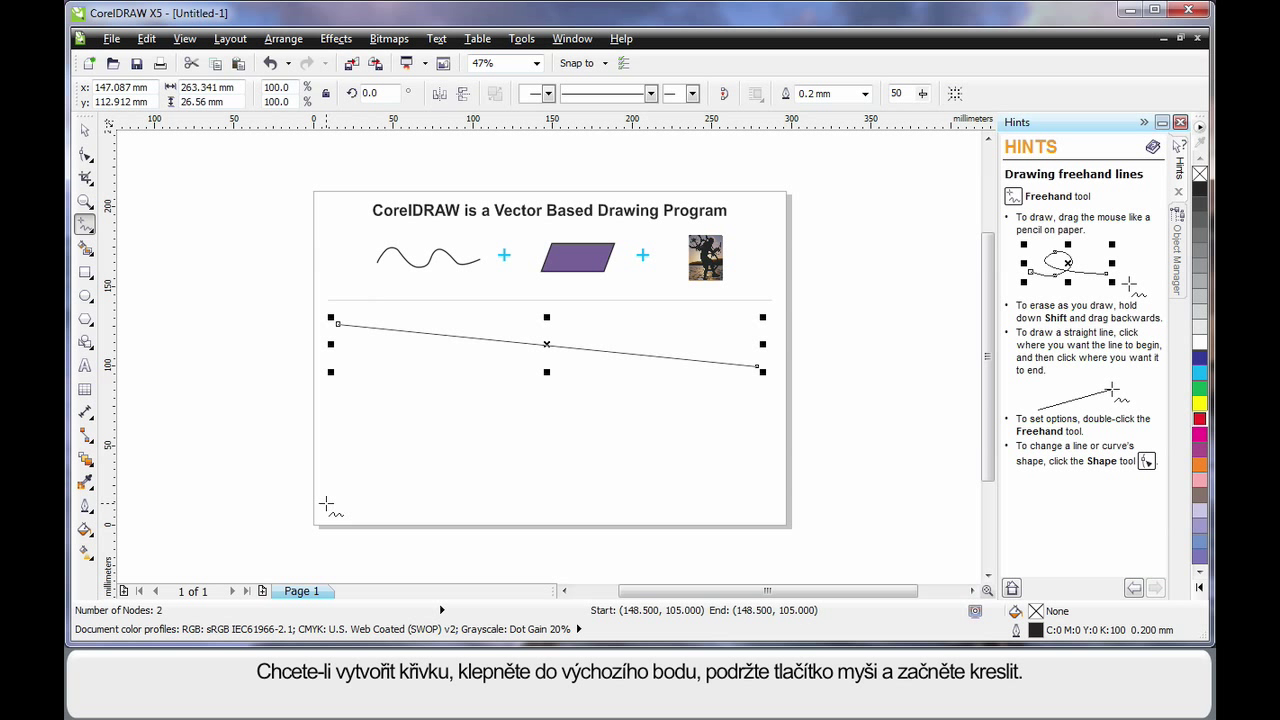
mouse_move(328, 502)
mouse_down()
mouse_move(371, 391)
mouse_move(430, 392)
mouse_move(458, 459)
mouse_move(511, 487)
mouse_move(543, 438)
mouse_move(585, 414)
mouse_move(703, 485)
mouse_move(737, 460)
mouse_up()
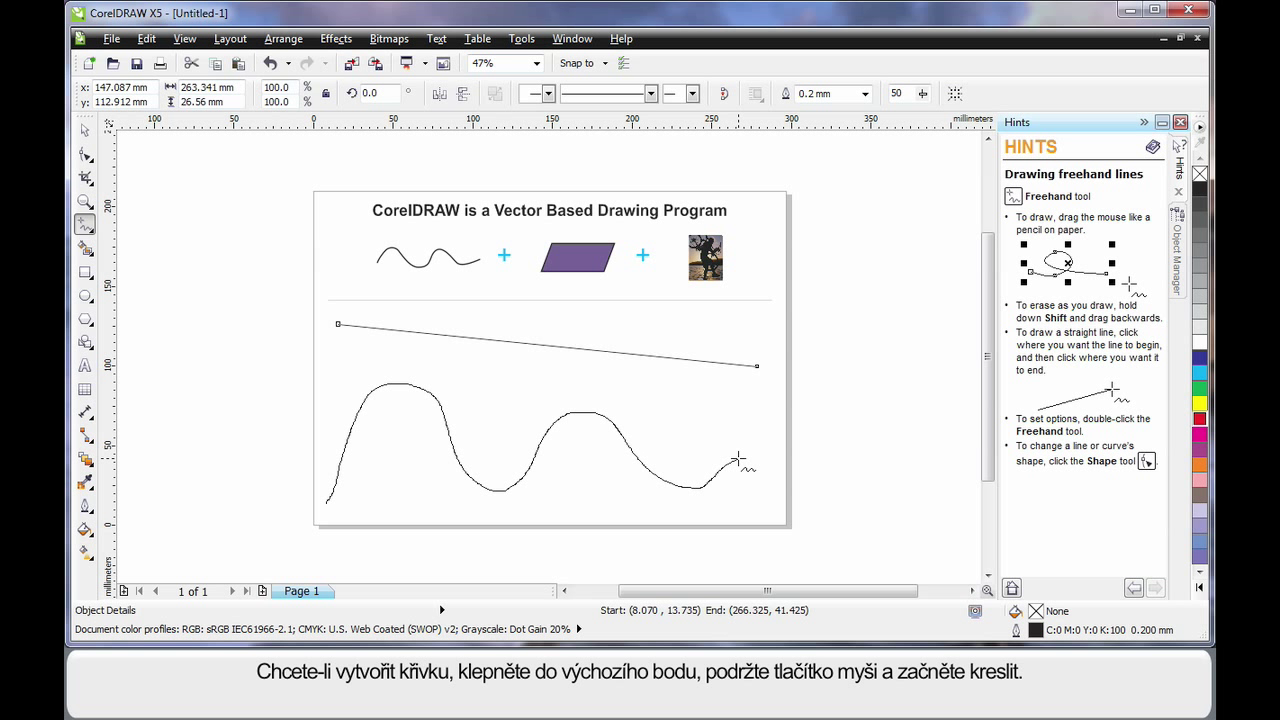
drag(737, 460, 737, 460)
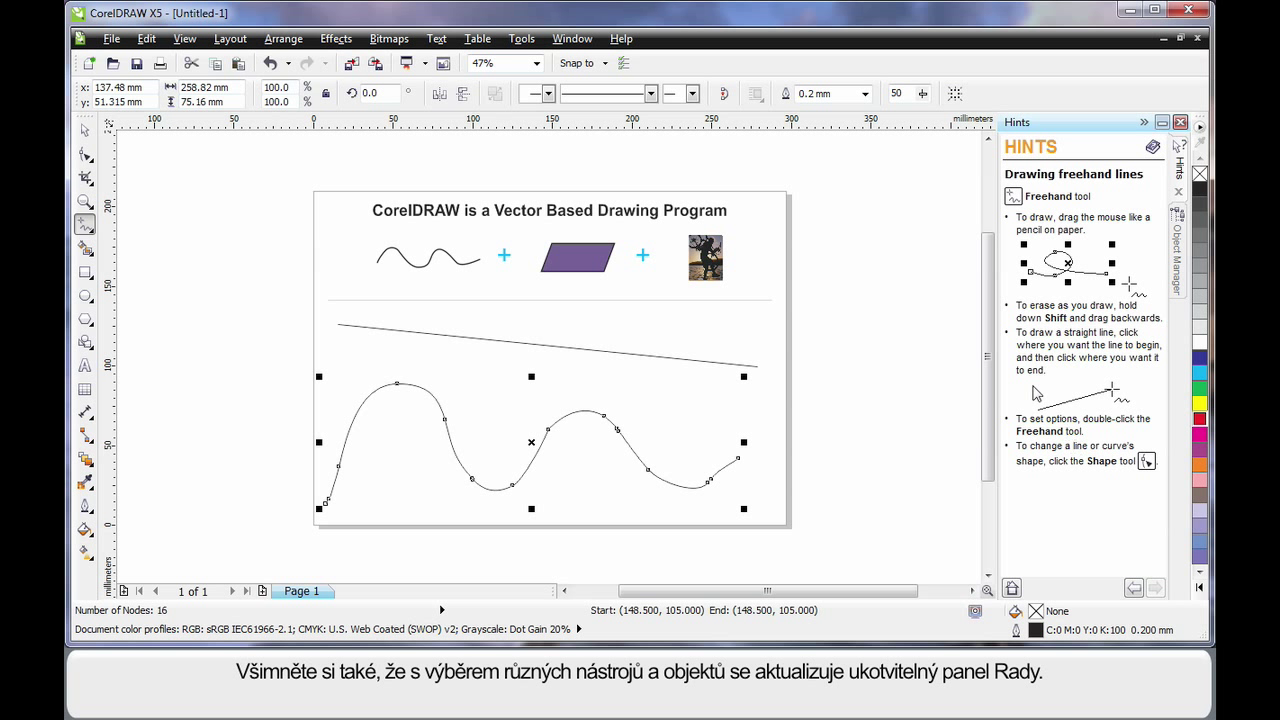
Reshape the wavy curve: delete a node on its second hump and drag nodes and handles
click(85, 156)
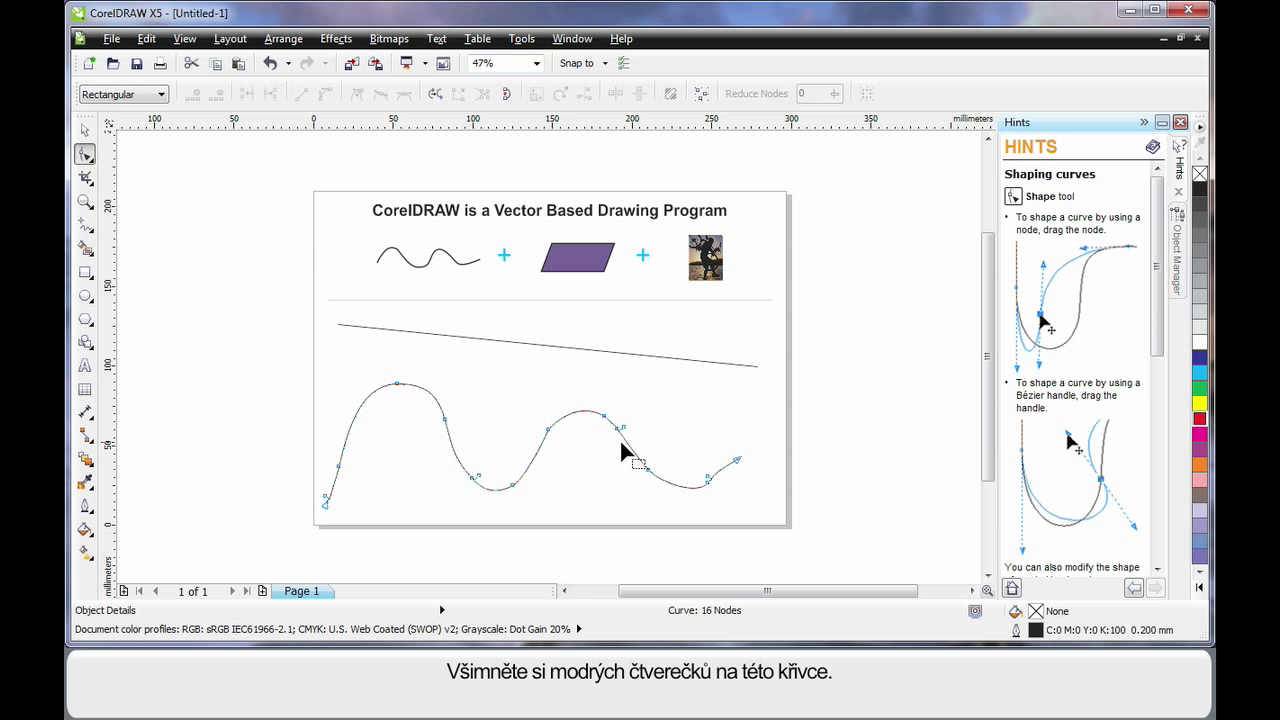
click(548, 429)
key(Delete)
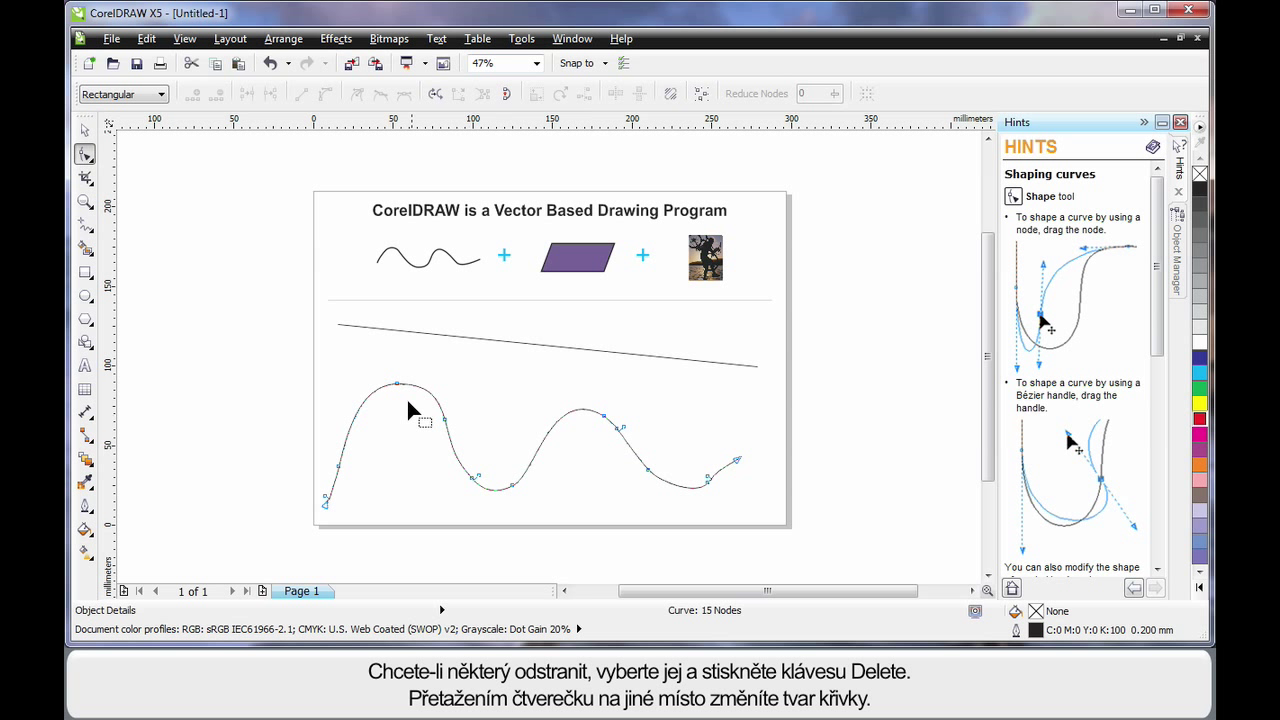
drag(396, 386, 349, 355)
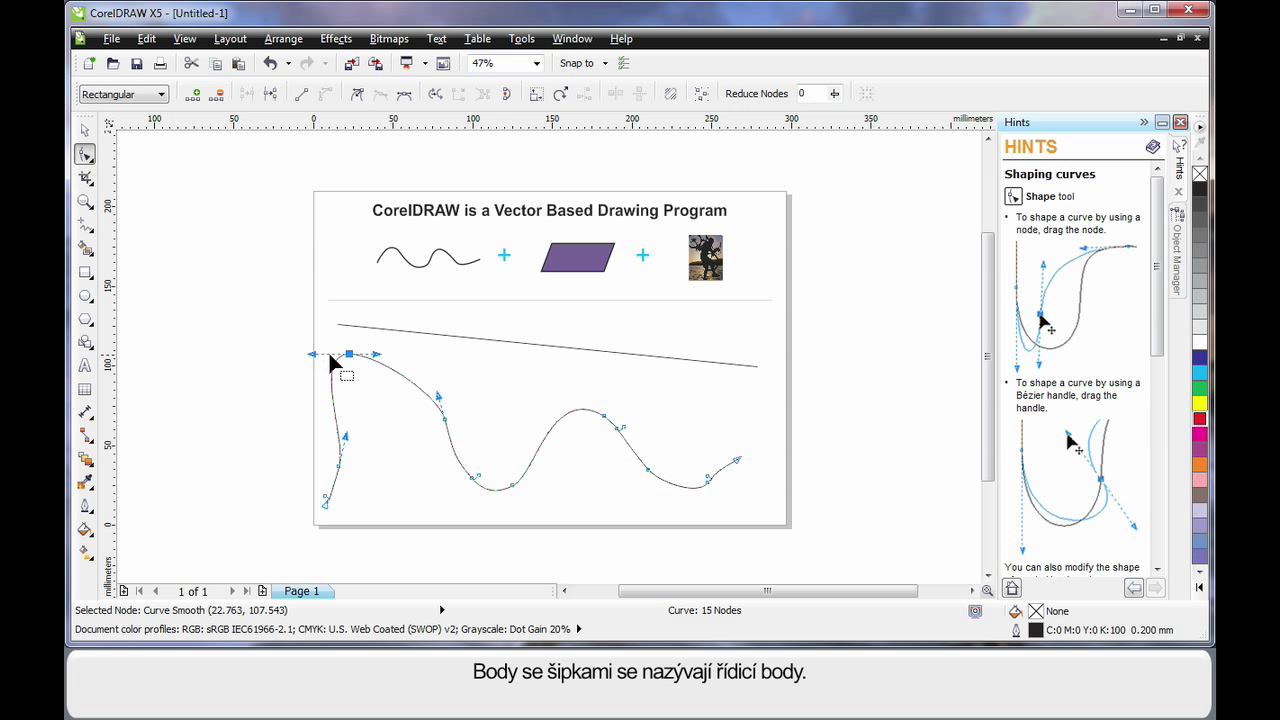
drag(378, 362, 549, 354)
drag(602, 416, 714, 397)
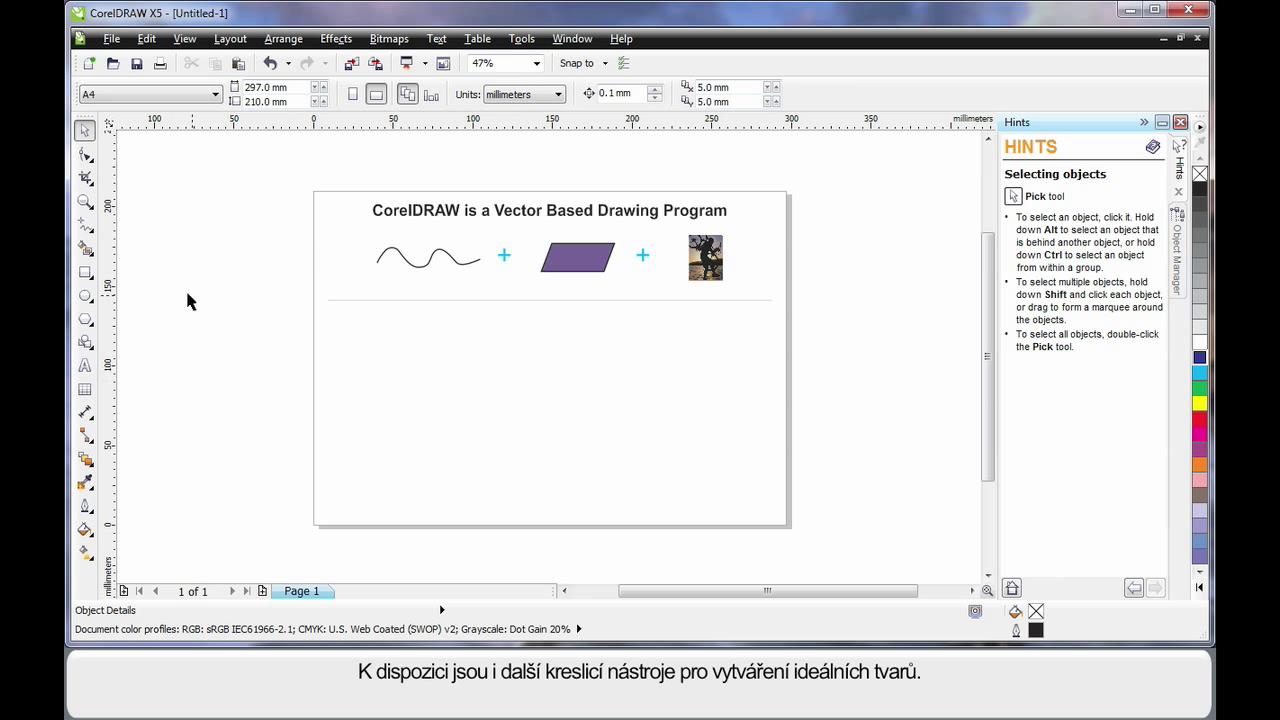
Draw an ellipse below the samples, then move and stretch it to about 208 × 80 mm
click(84, 296)
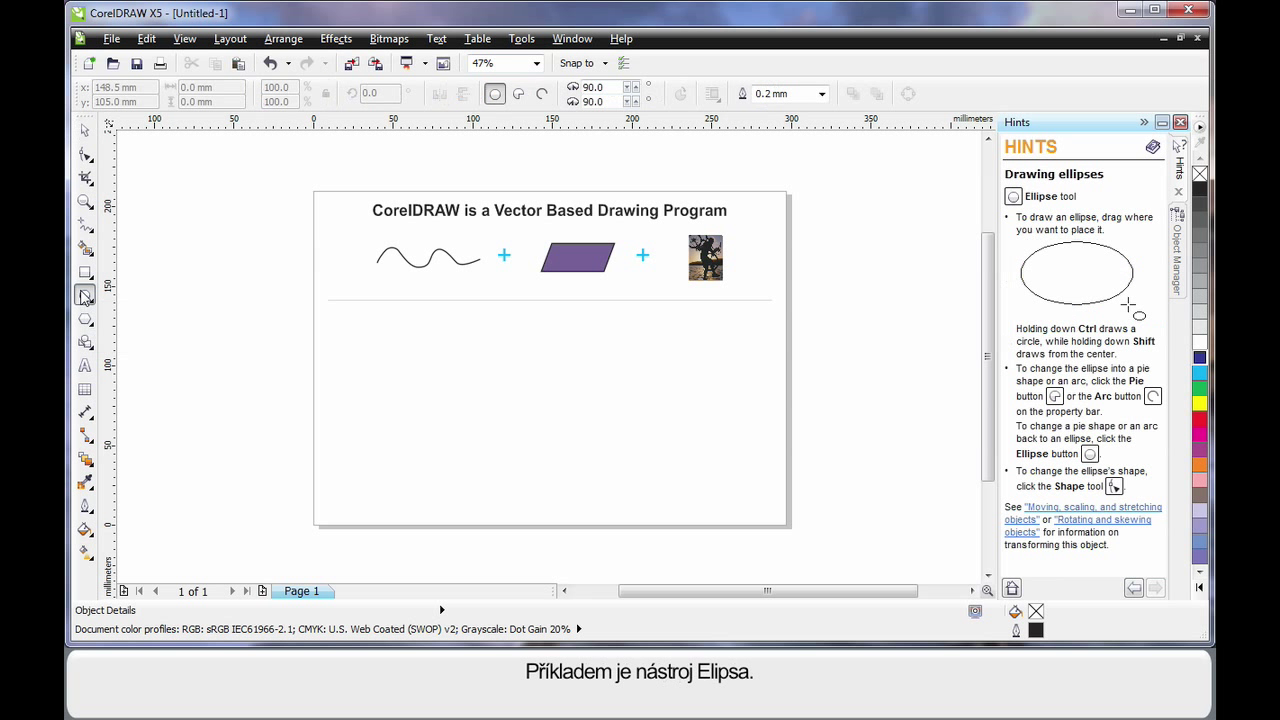
drag(434, 346, 685, 445)
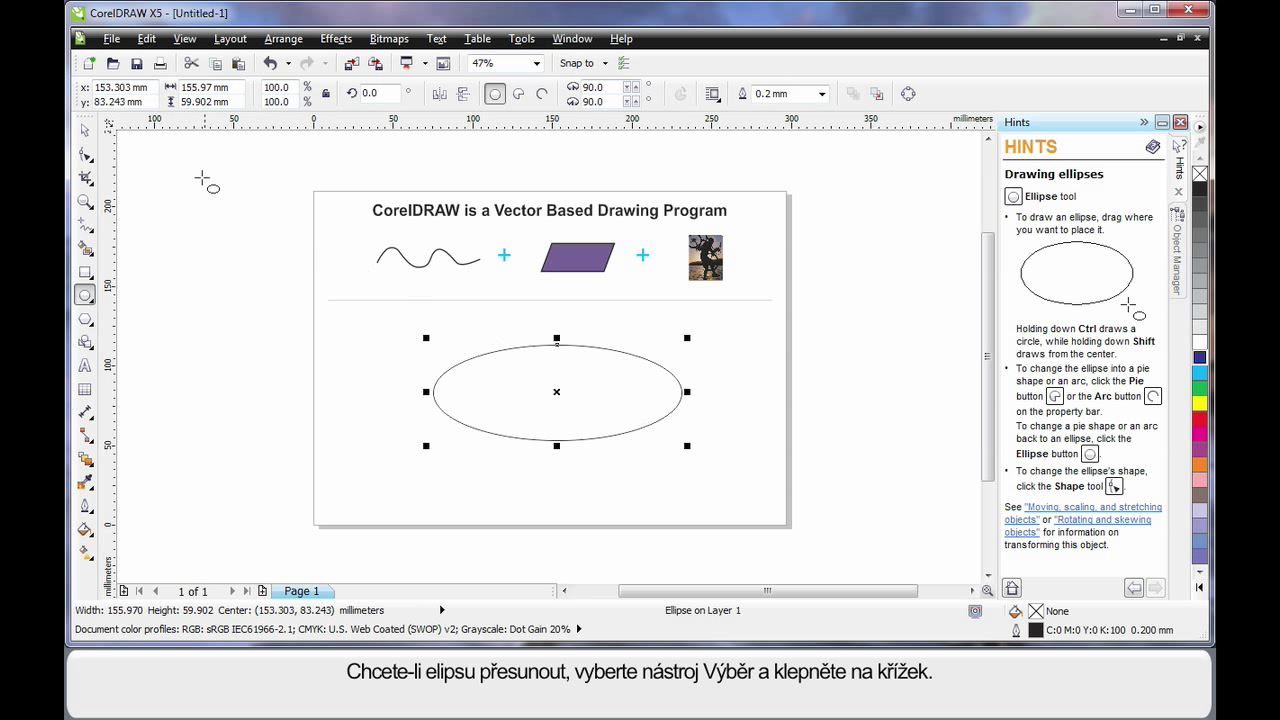
click(85, 133)
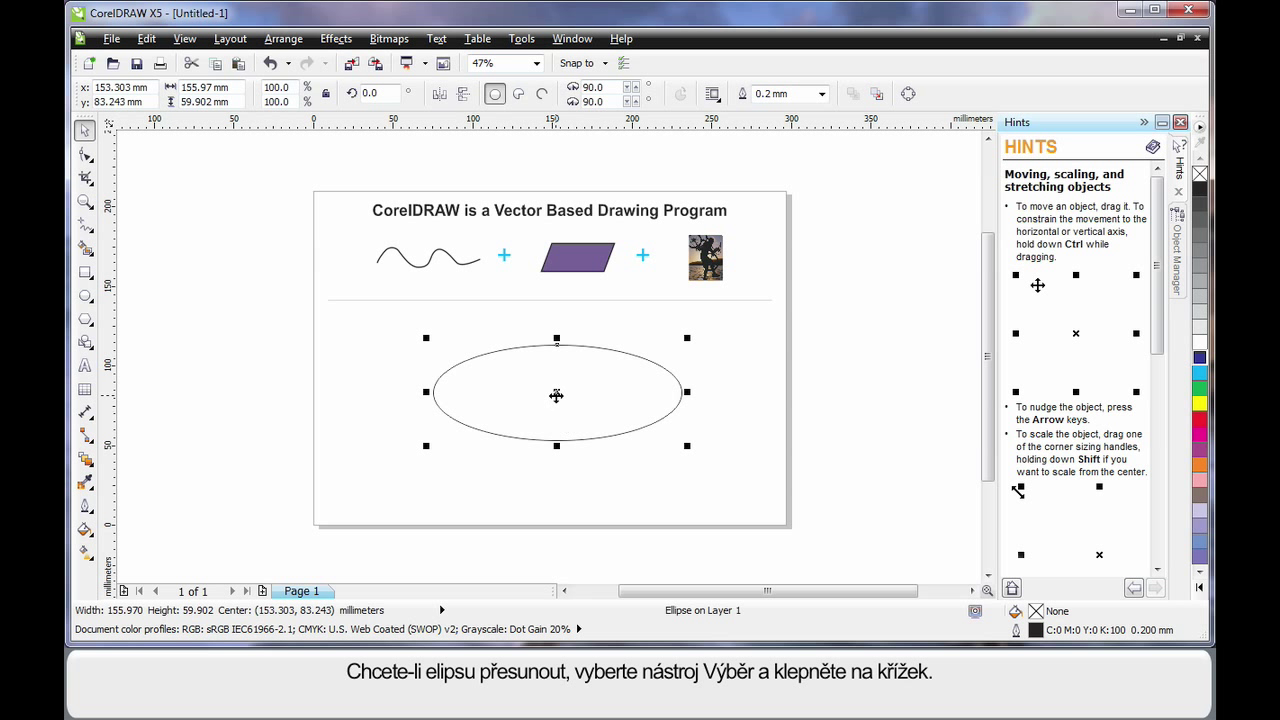
mouse_move(556, 391)
mouse_down()
mouse_move(484, 375)
mouse_move(560, 386)
mouse_move(564, 403)
mouse_up()
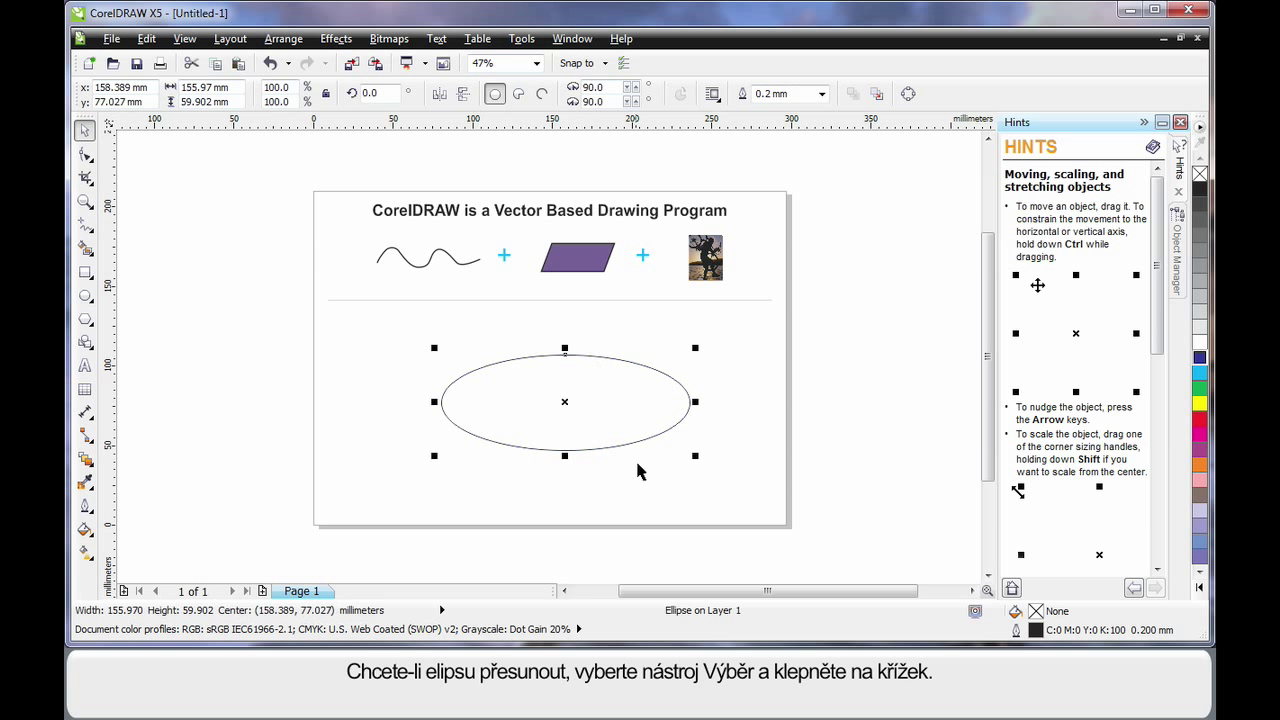
drag(692, 459, 737, 488)
drag(735, 410, 776, 410)
mouse_move(606, 473)
mouse_down()
mouse_move(606, 397)
mouse_move(606, 488)
mouse_up()
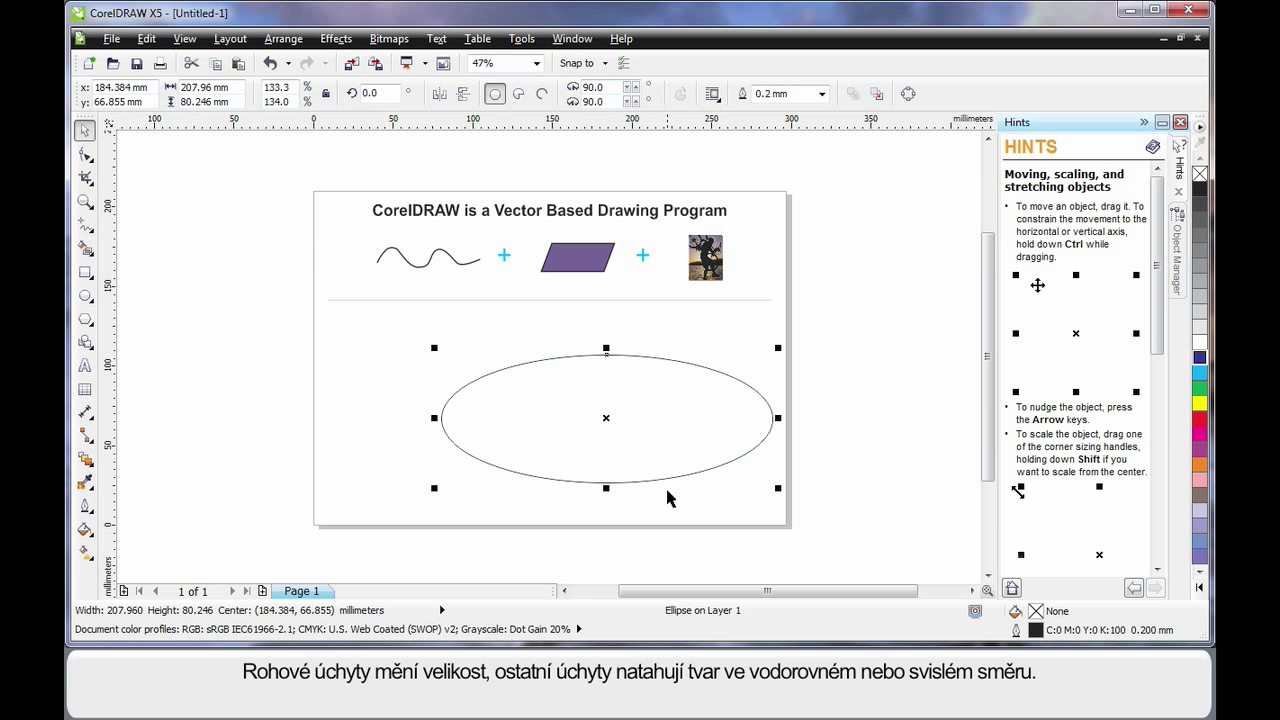
Replace the ellipse with a 113.022 × 113.022 mm Ctrl-drawn circle on the lower left
key(Delete)
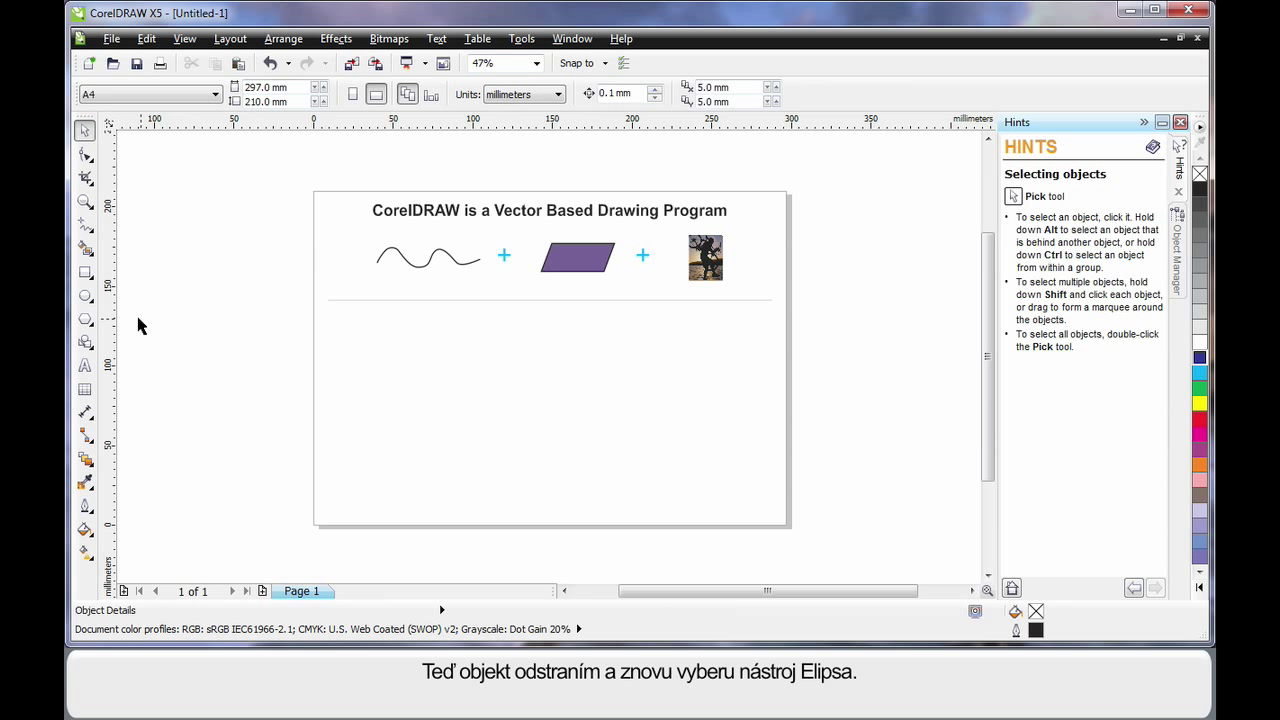
click(85, 295)
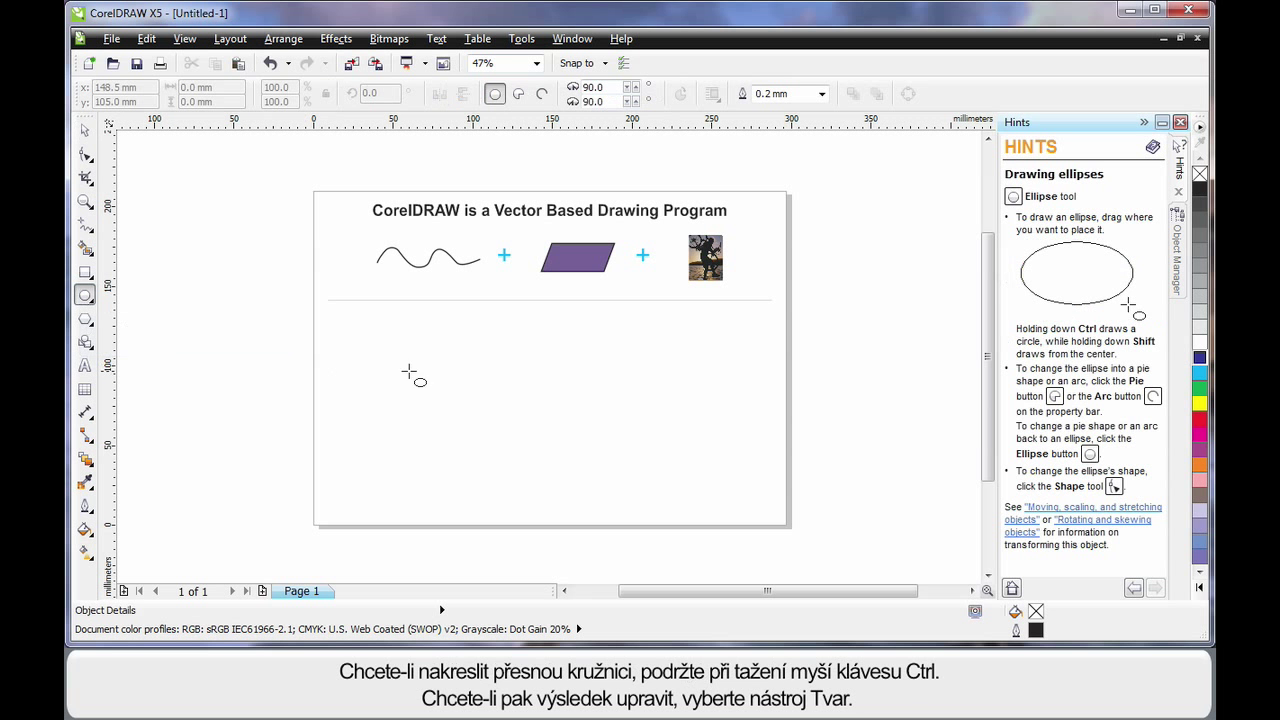
drag(372, 325, 556, 488)
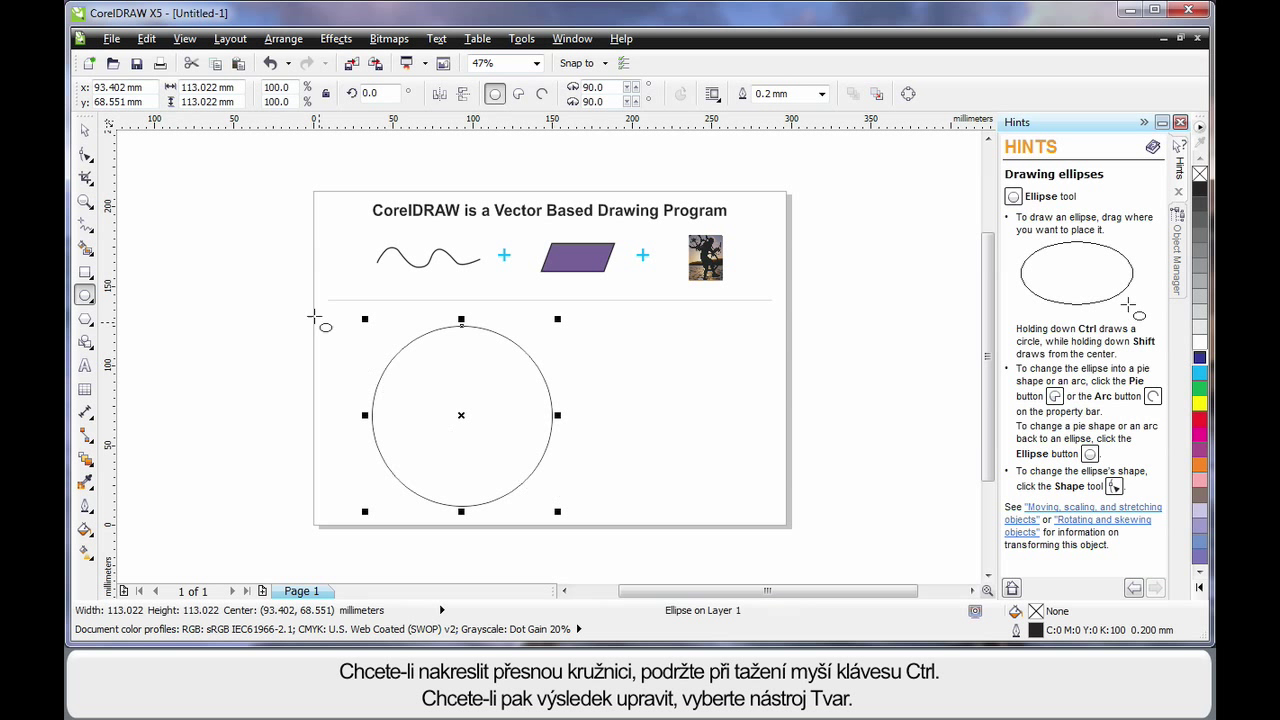
Drag the circle's node into an arc, then a pie spanning 24.677° to 331.699°
click(85, 155)
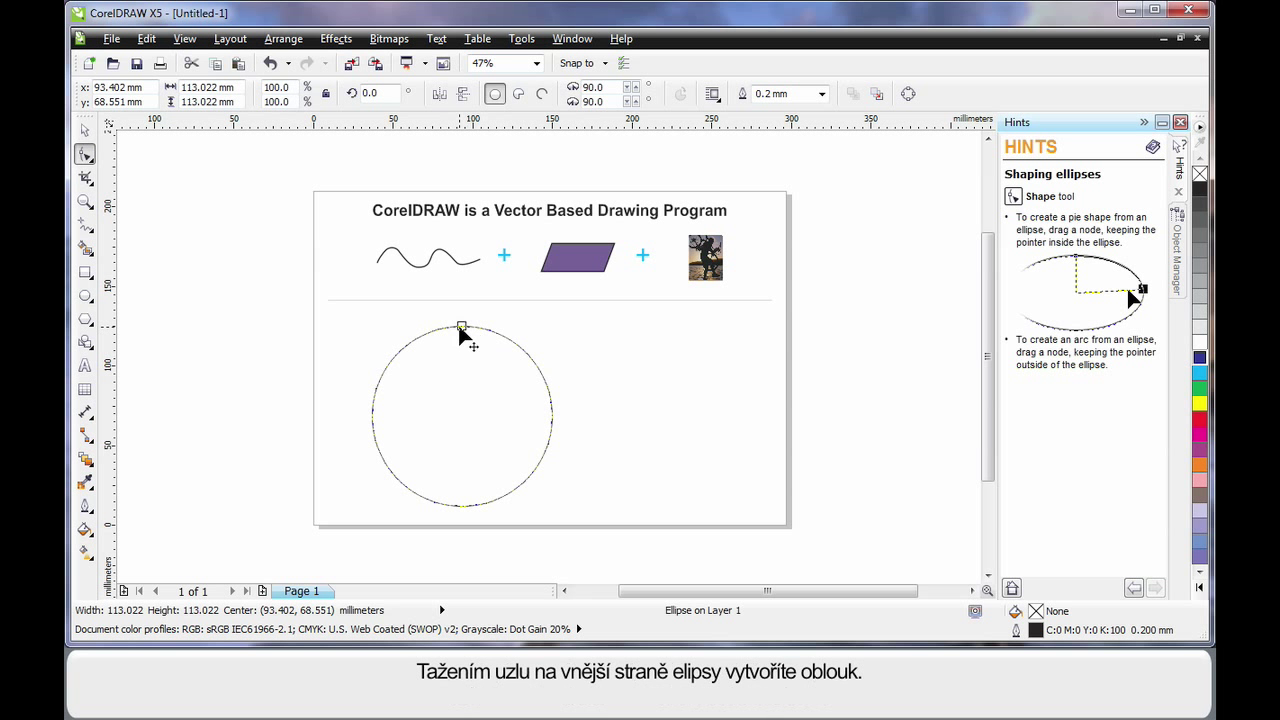
drag(462, 327, 614, 497)
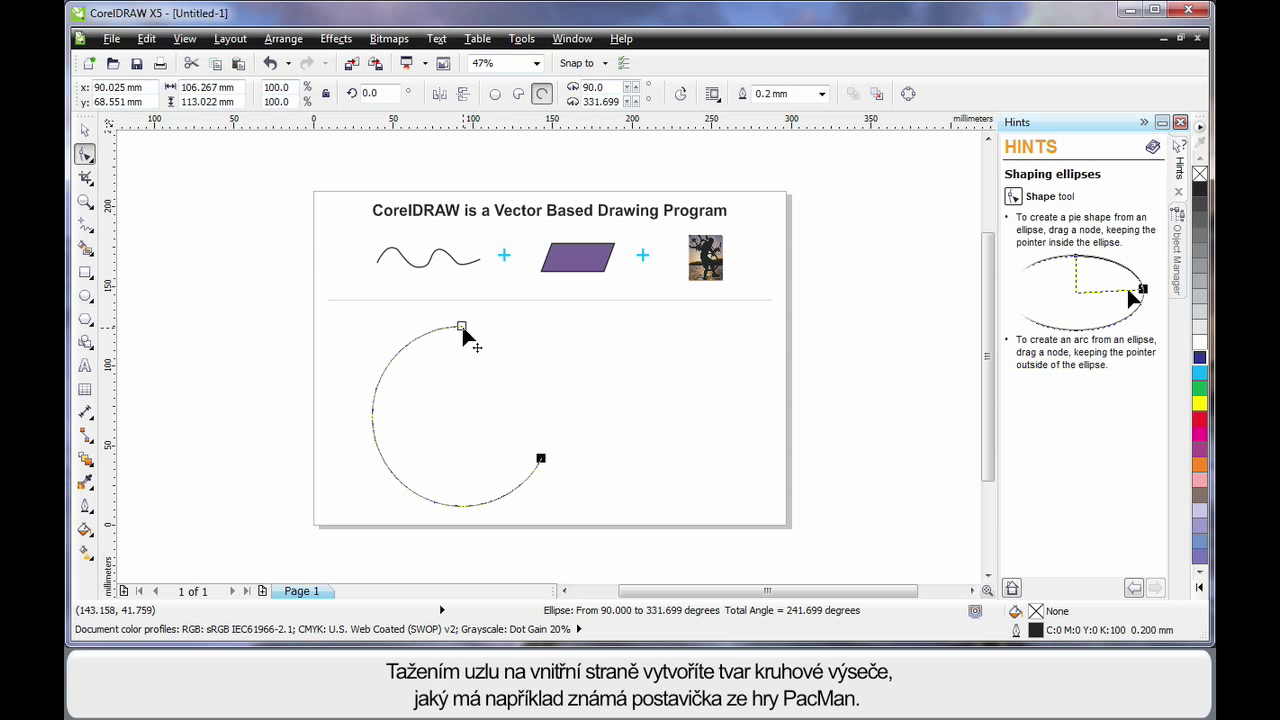
drag(462, 325, 529, 387)
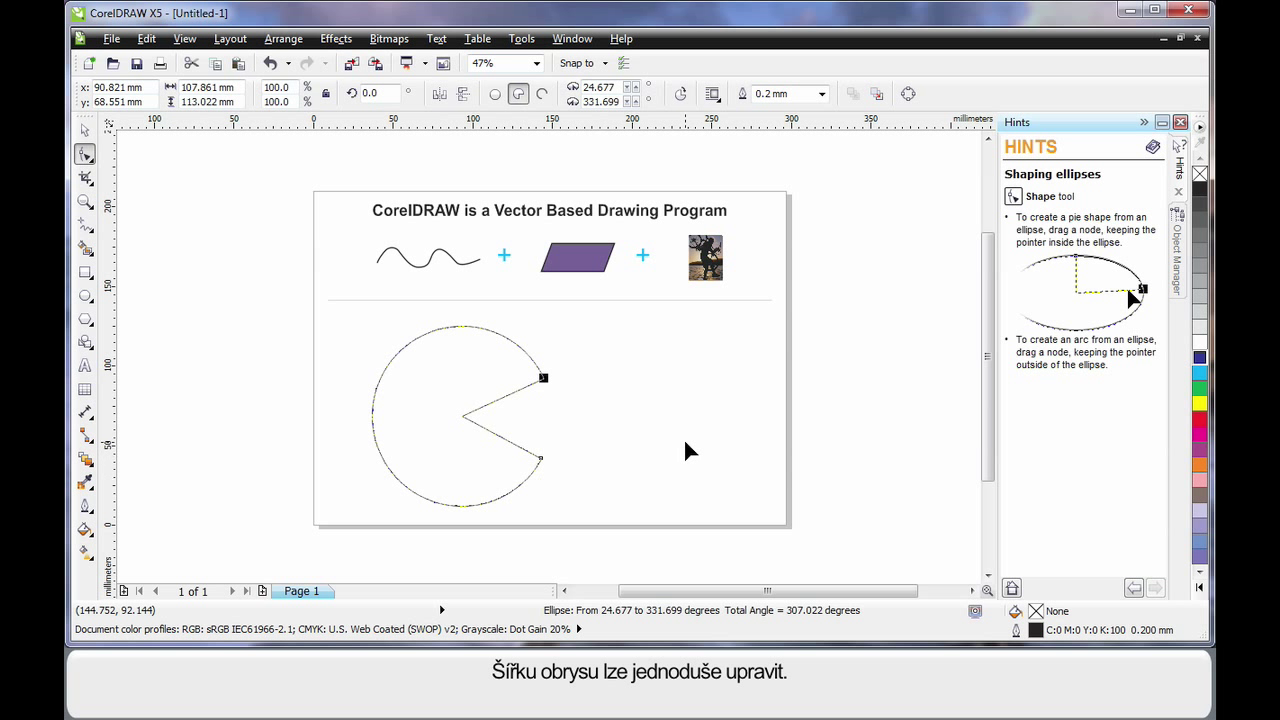
Give the pie a 2.5 mm outline width, a cyan fill and a red outline
click(822, 94)
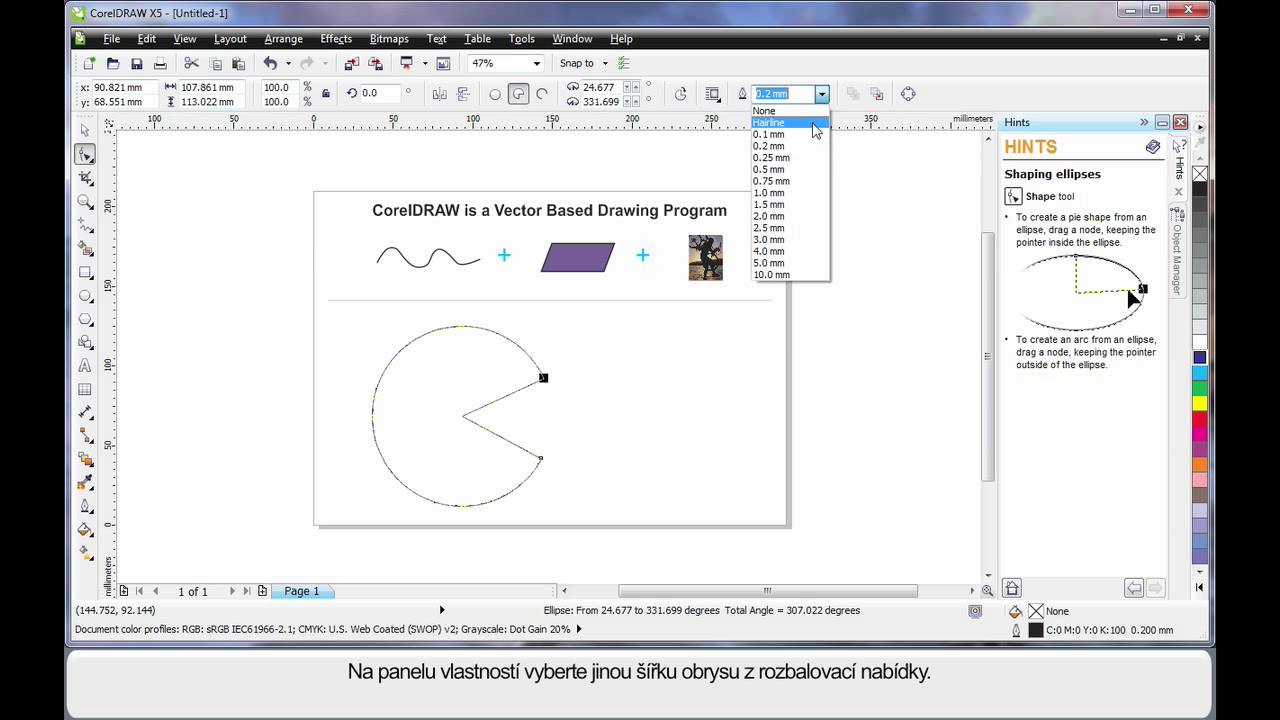
click(796, 228)
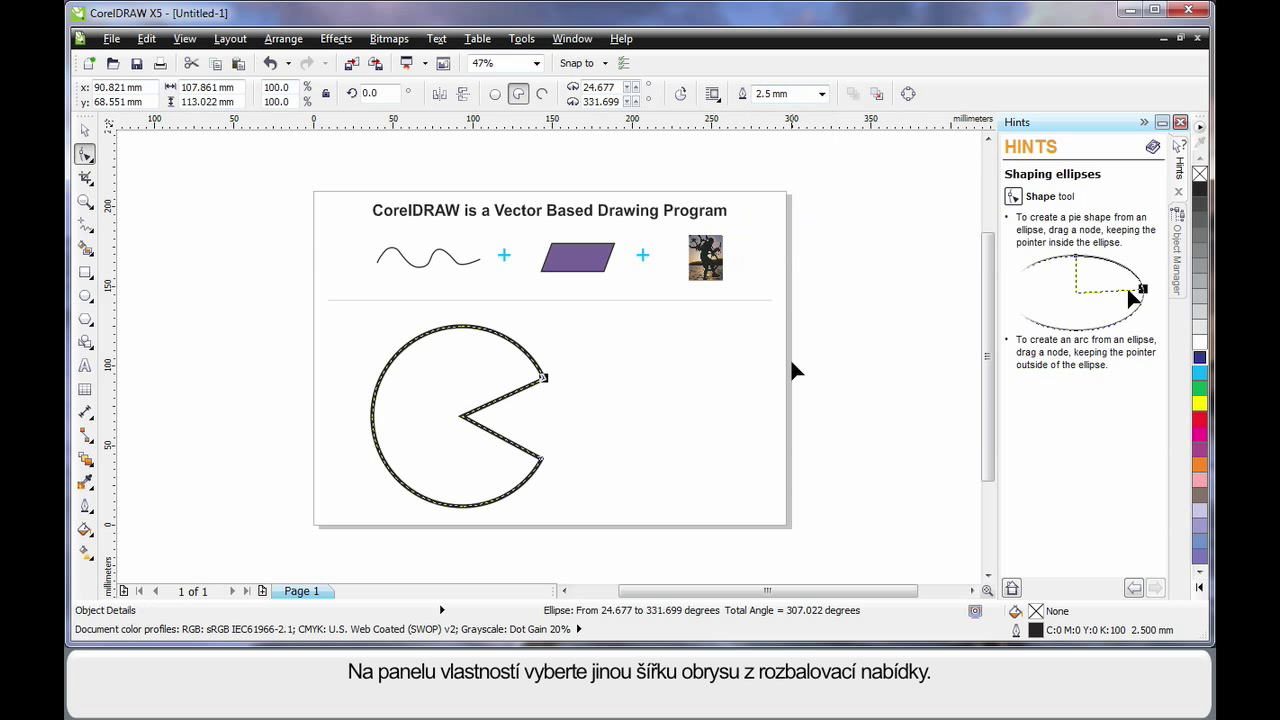
click(1200, 377)
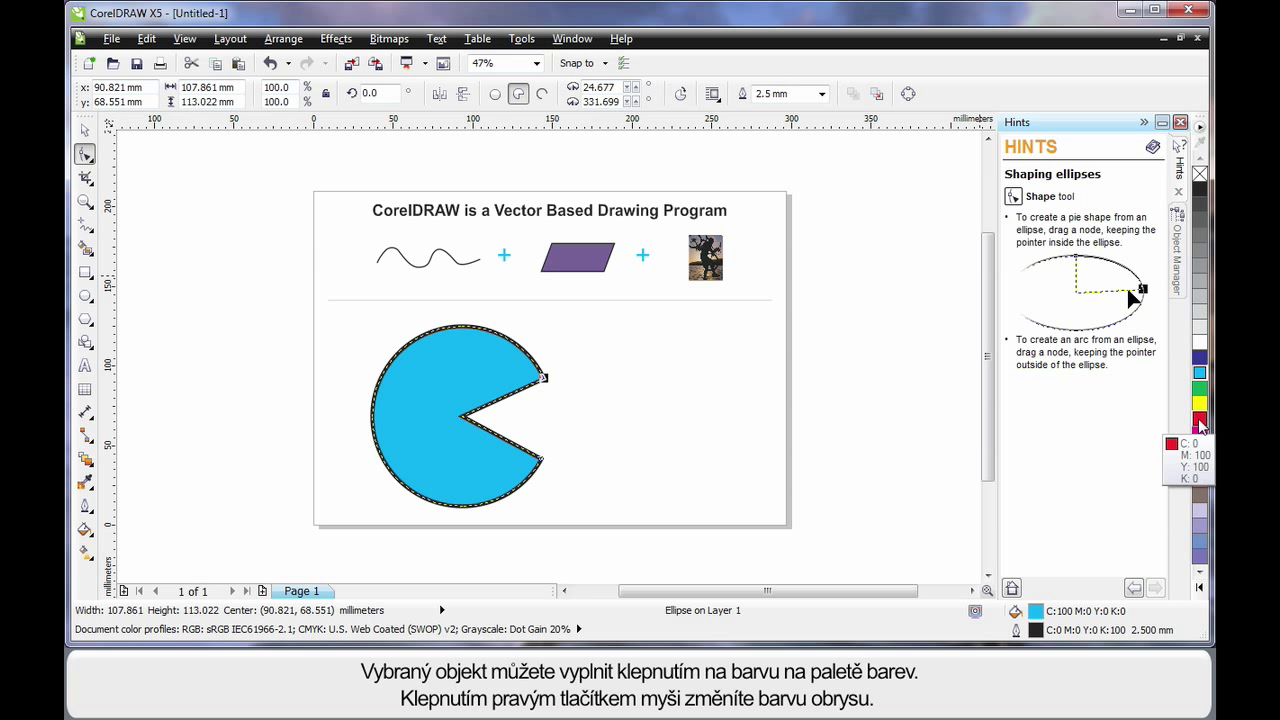
right_click(1200, 420)
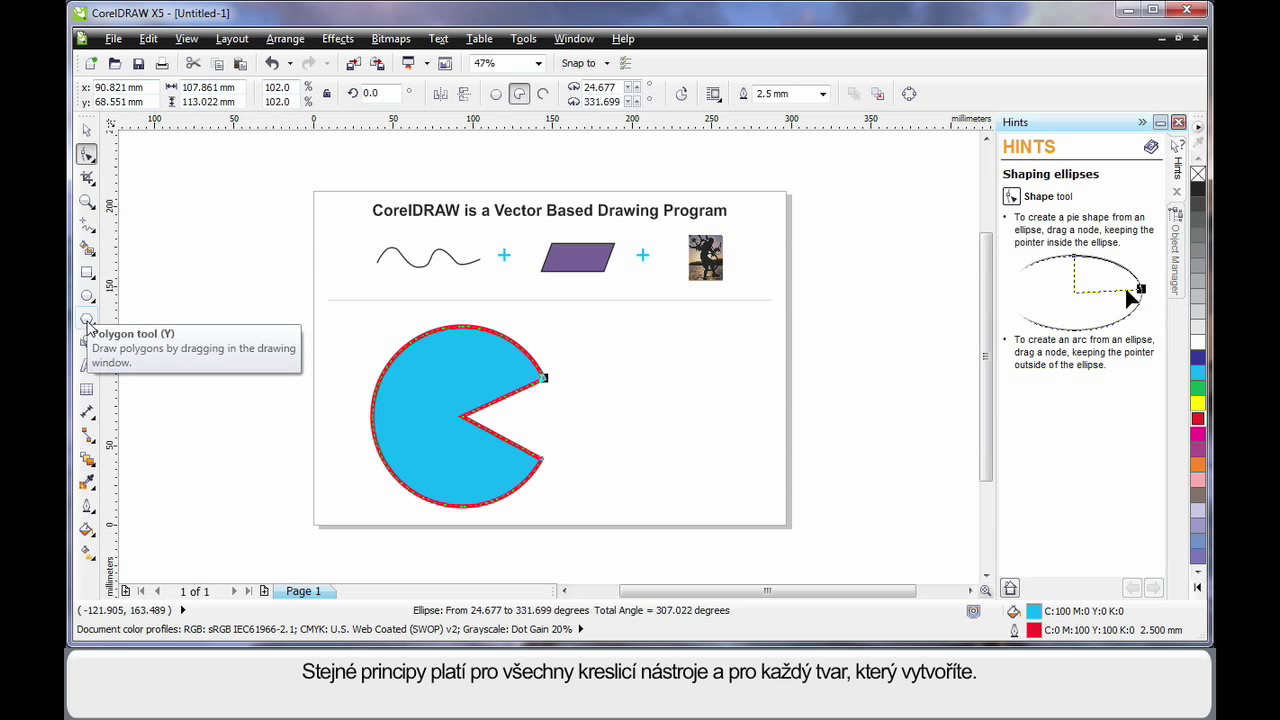
click(88, 276)
click(89, 320)
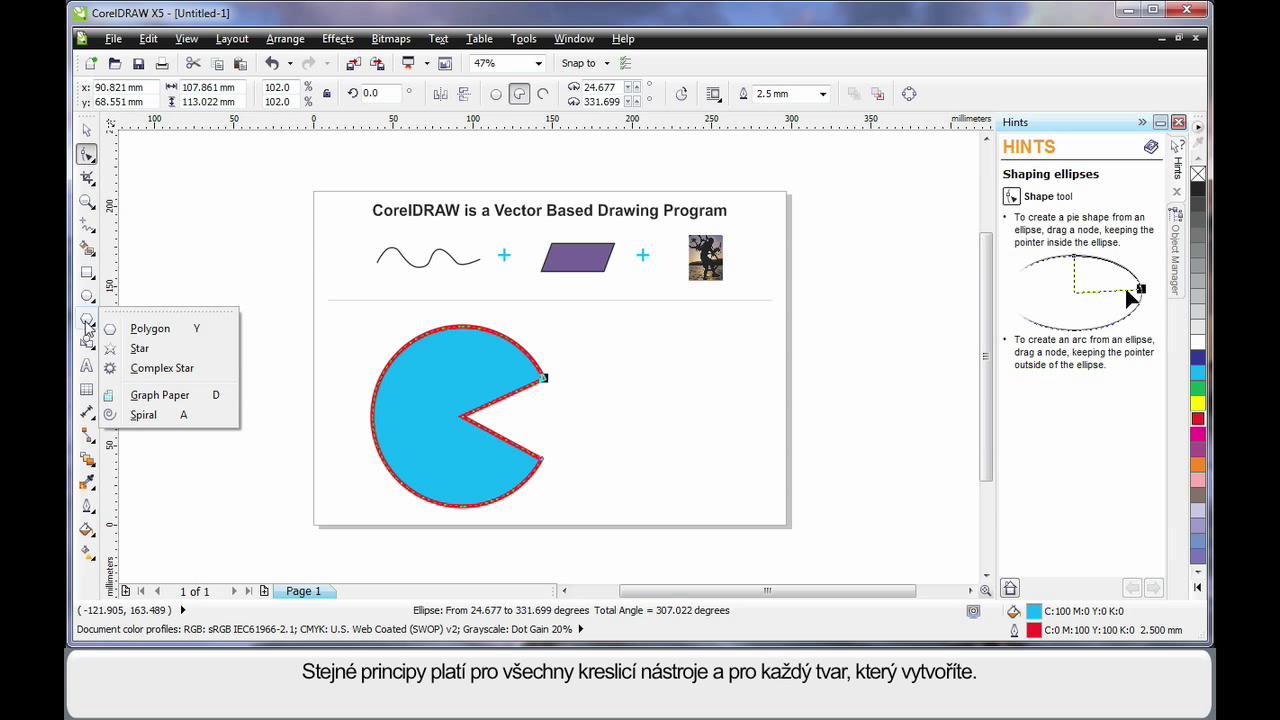
click(96, 330)
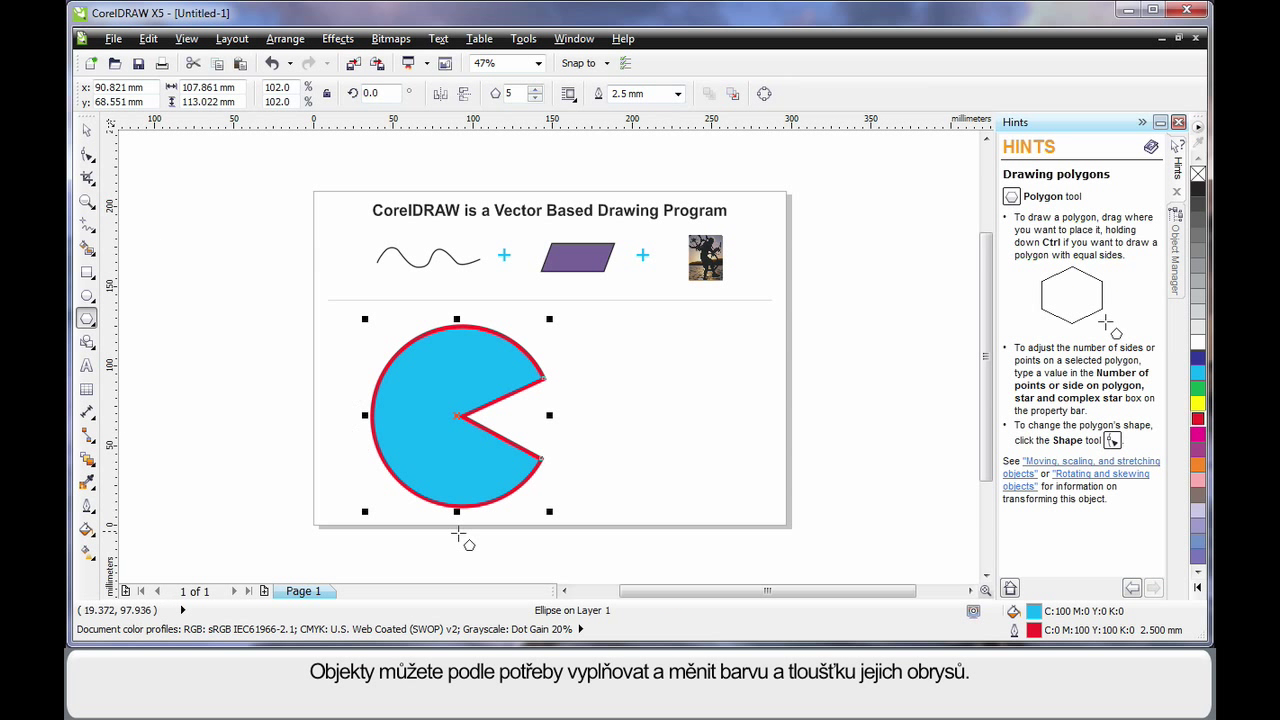
click(87, 131)
click(207, 250)
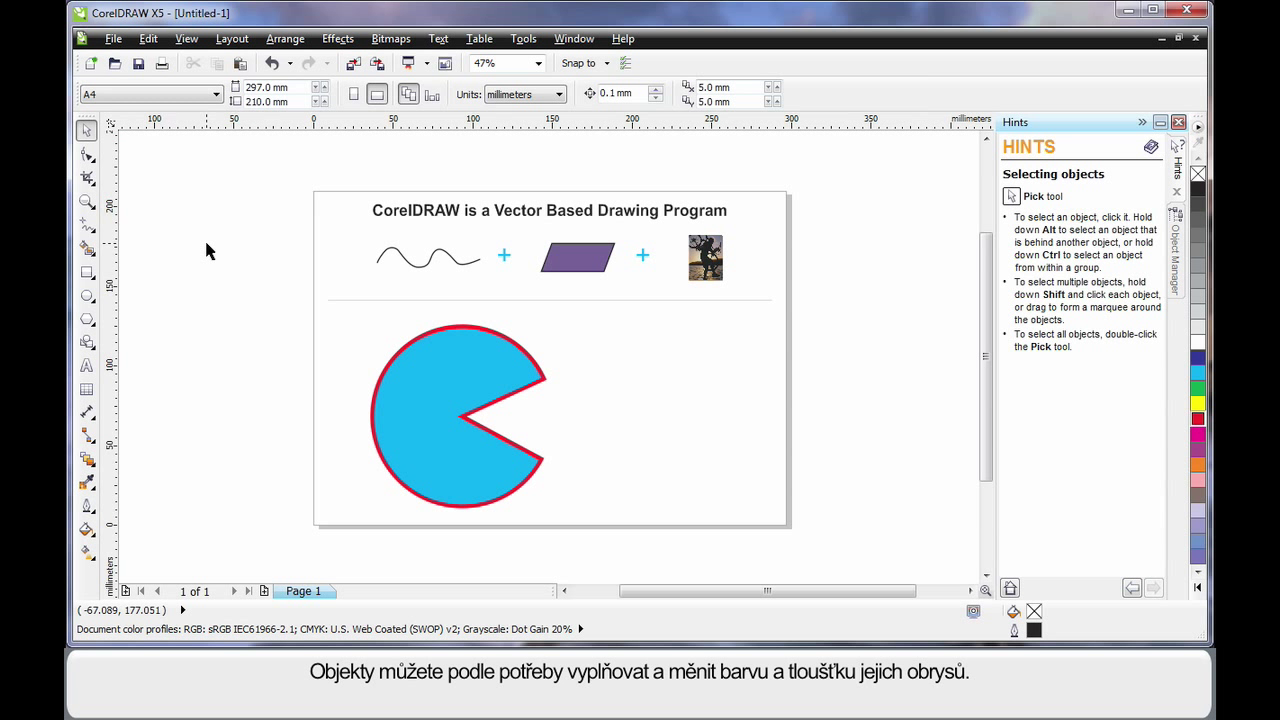